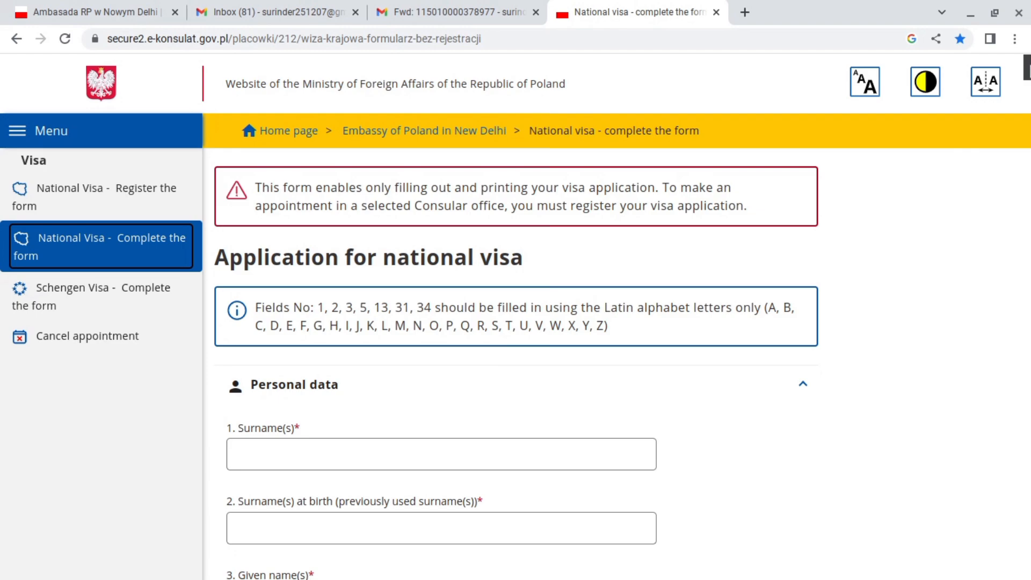
Enter 'punjab' in the applicant's Place of birth field.
drag(1026, 67, 1027, 73)
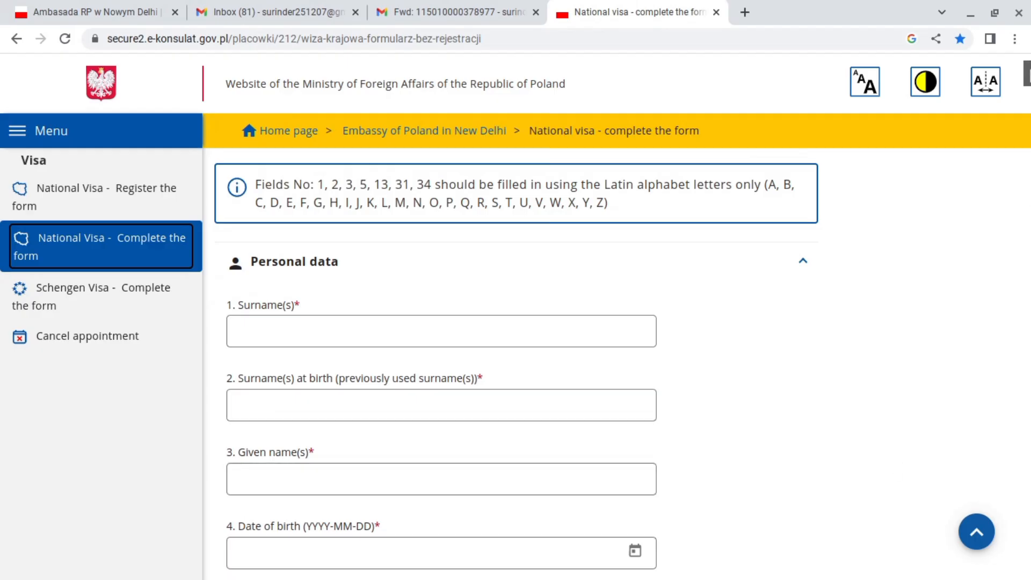
scroll(516, 365, down, 4)
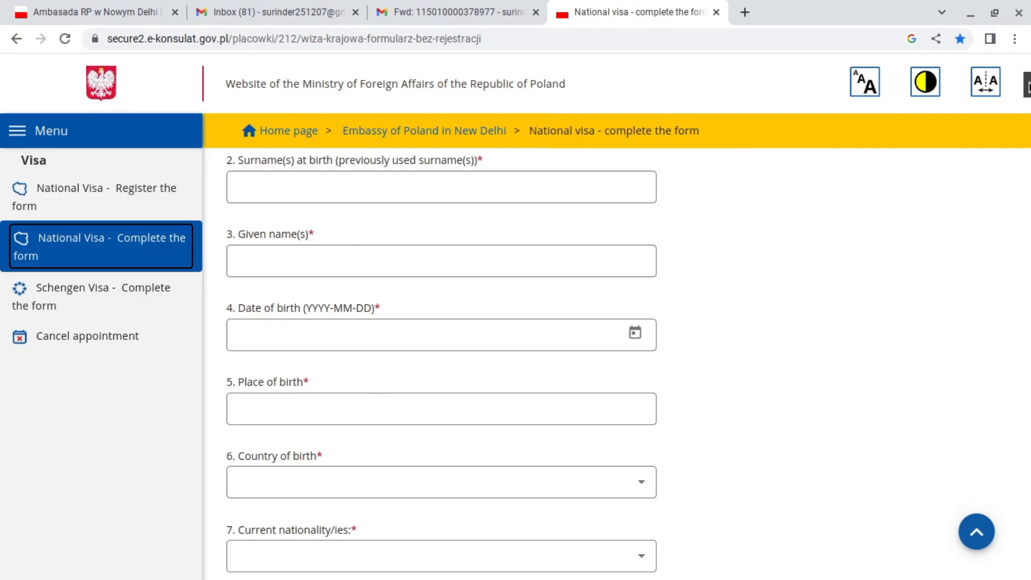
scroll(1027, 83, up, 2)
scroll(1026, 82, down, 1)
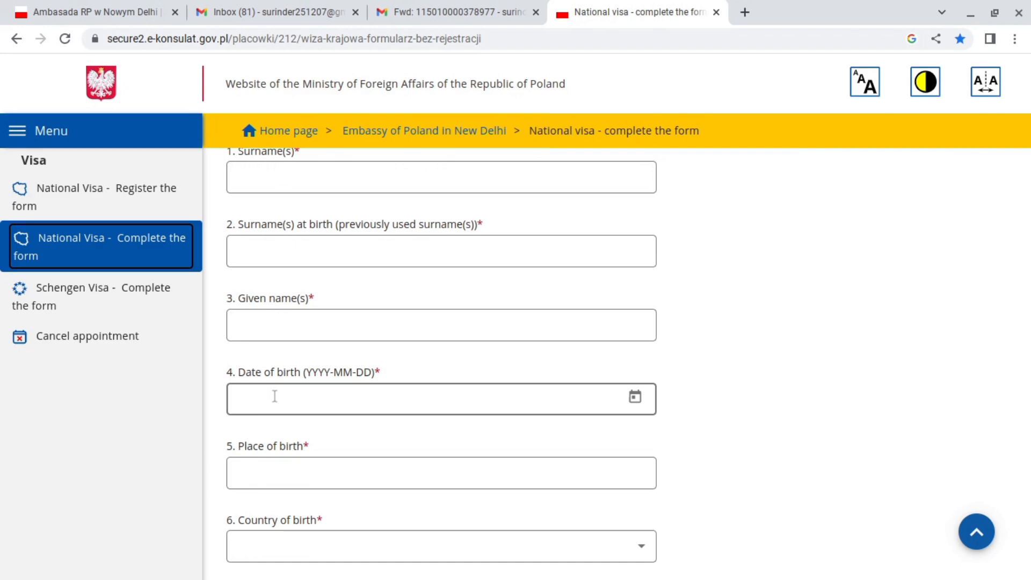
click(272, 467)
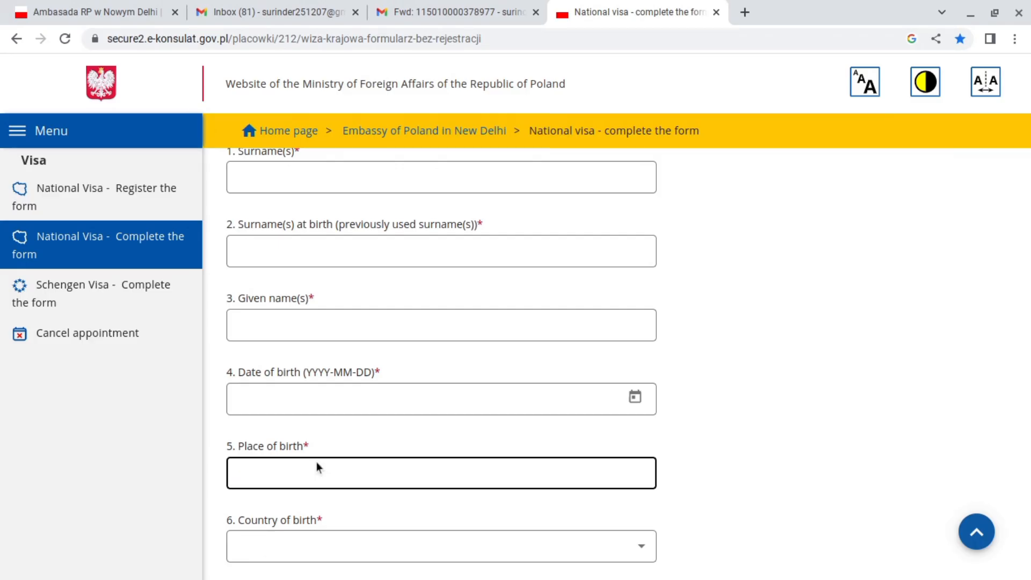
click(249, 481)
text(b)
click(1024, 178)
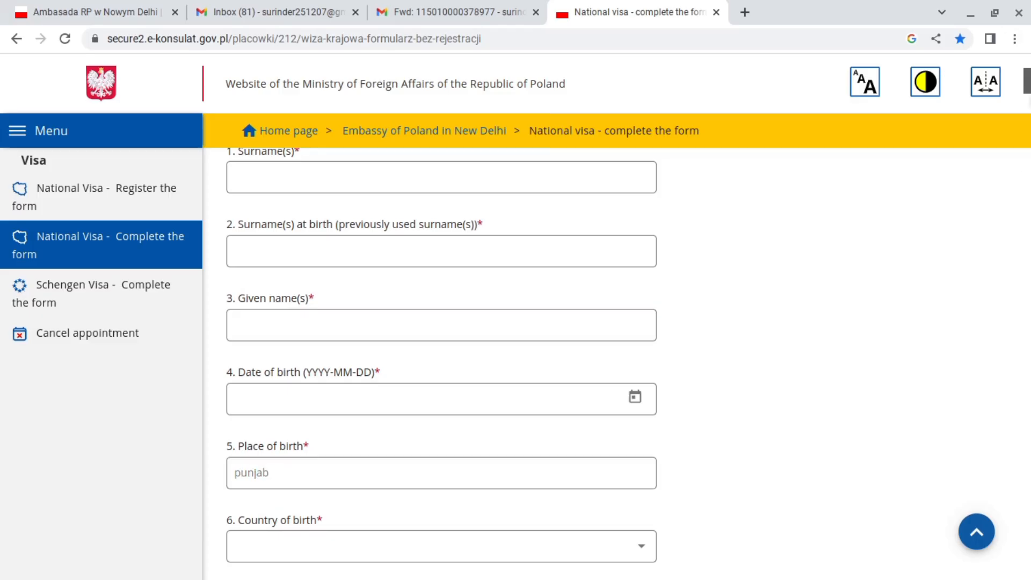
scroll(1027, 81, down, 1)
scroll(1027, 86, down, 4)
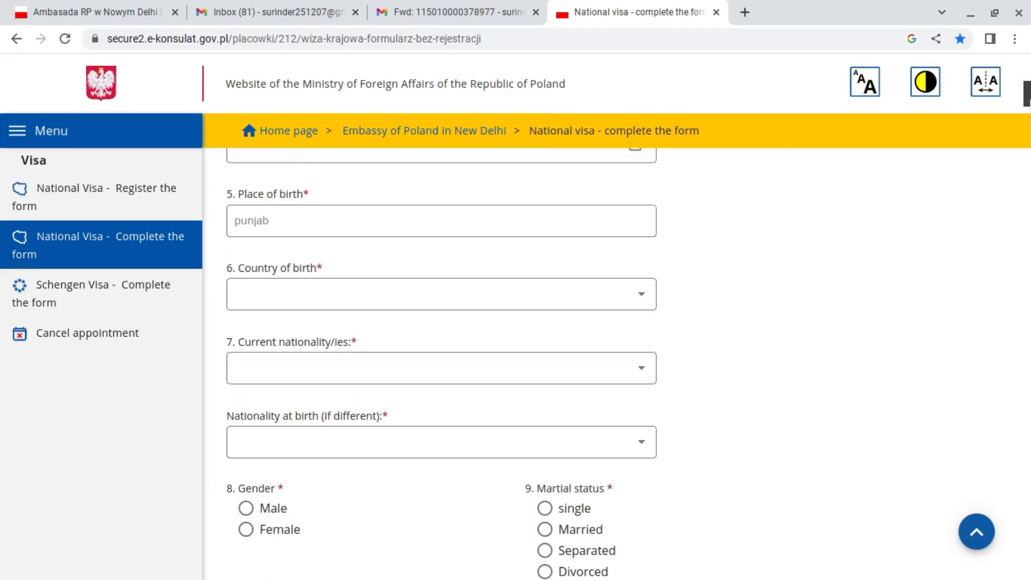
click(260, 292)
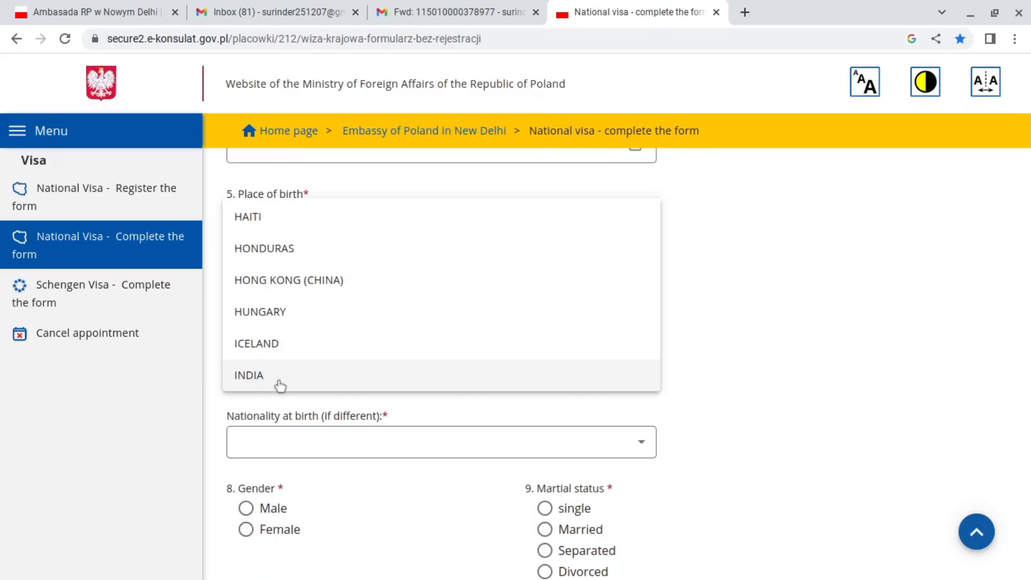
Pick INDIA for Country of birth, Current nationality and Nationality at birth.
click(232, 382)
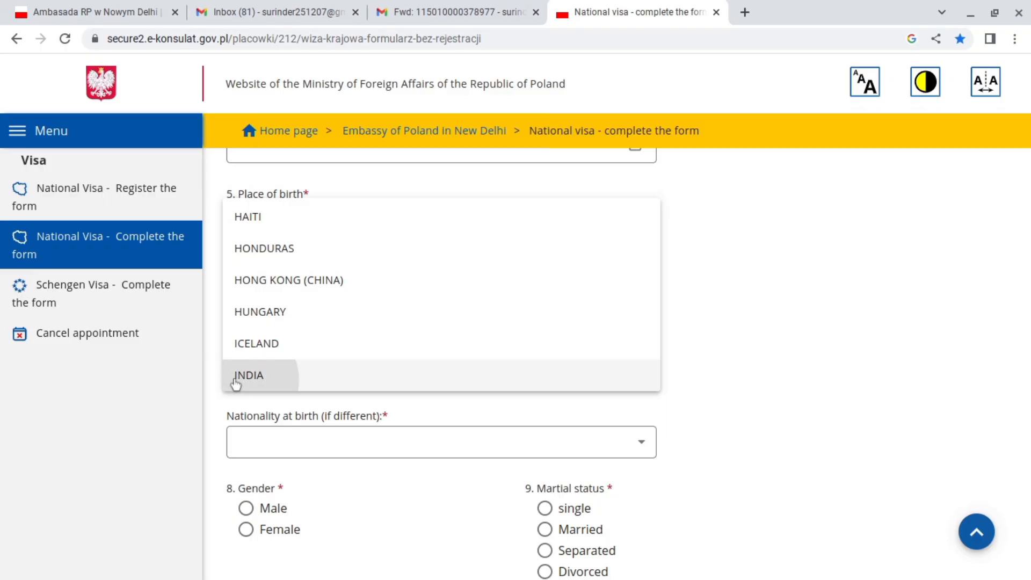
click(277, 376)
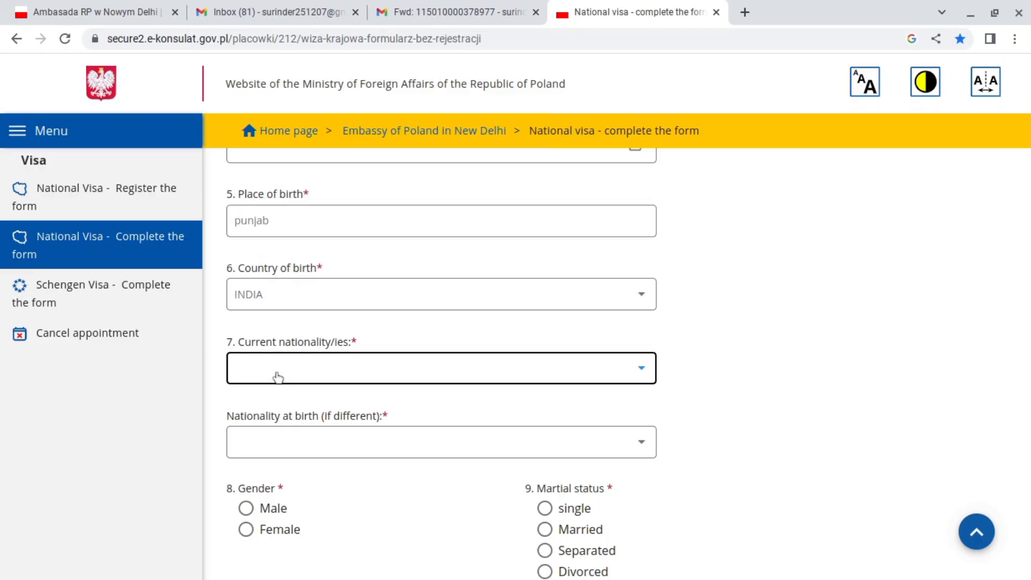
click(272, 363)
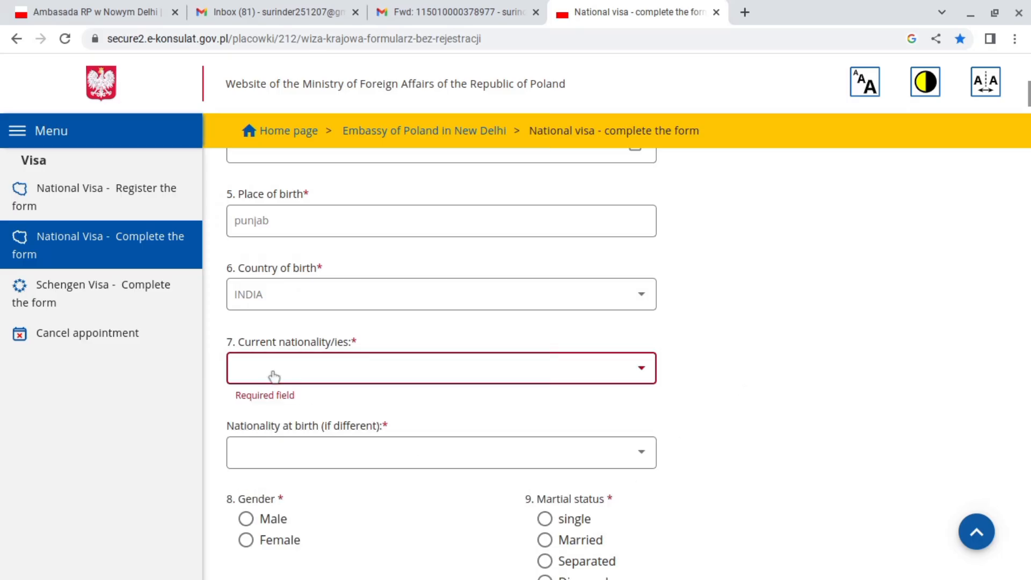
click(273, 376)
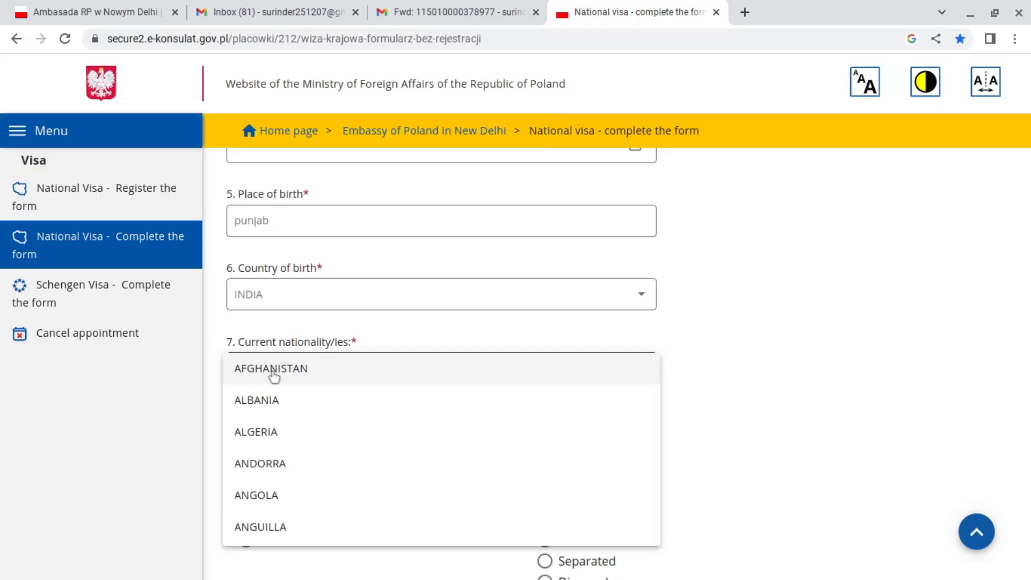
key(i)
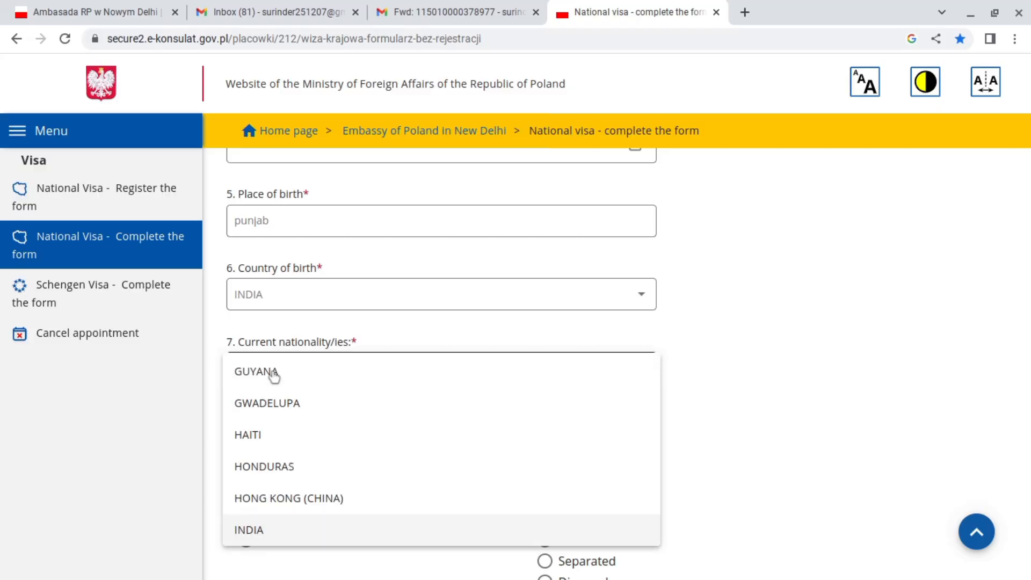
click(266, 534)
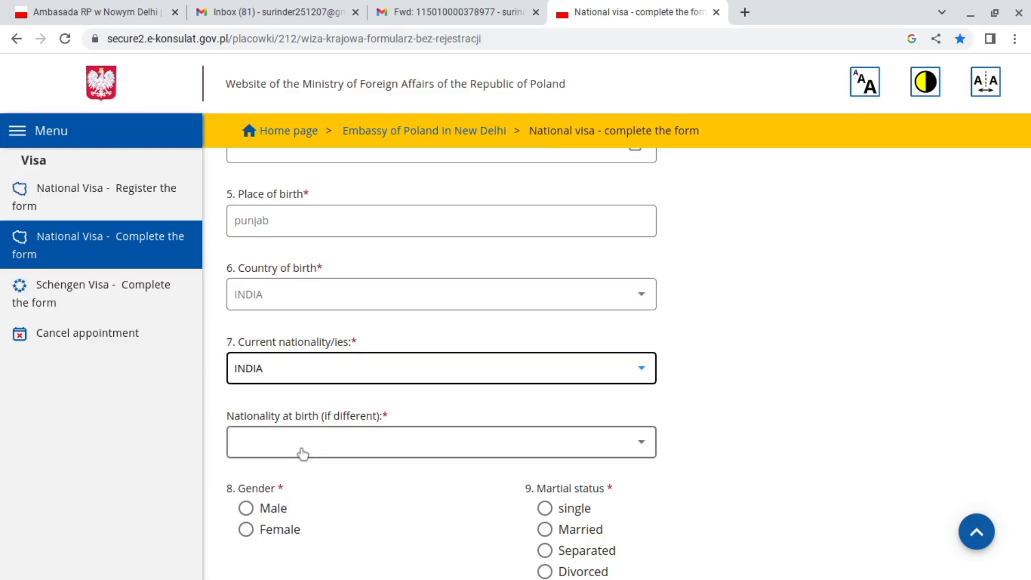
click(302, 454)
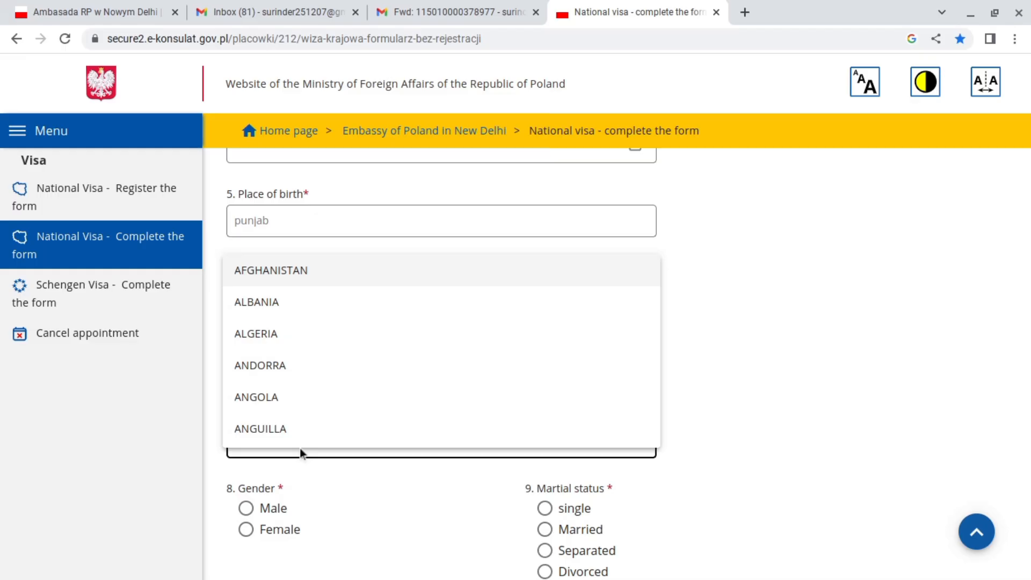
text(india)
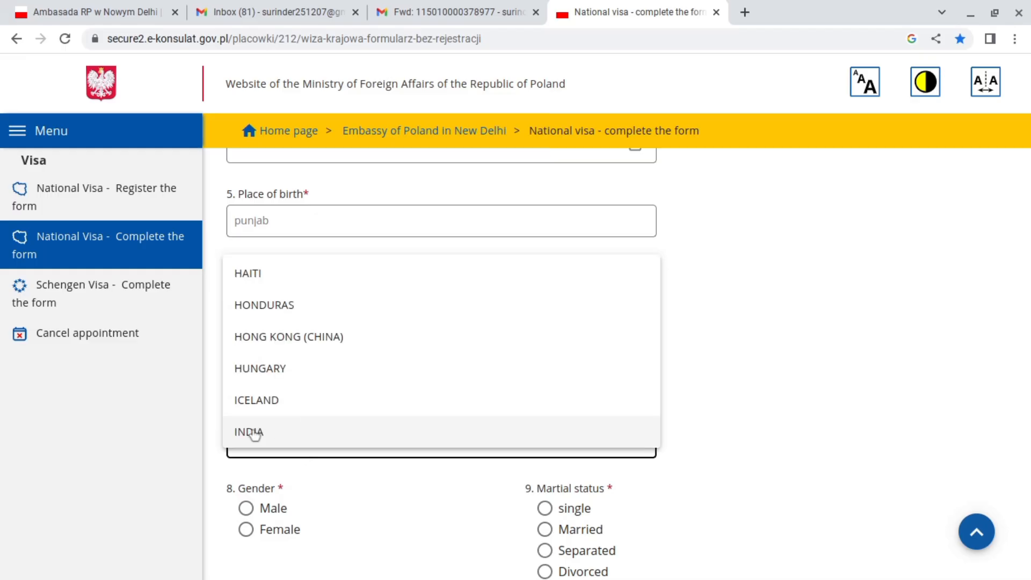
click(254, 434)
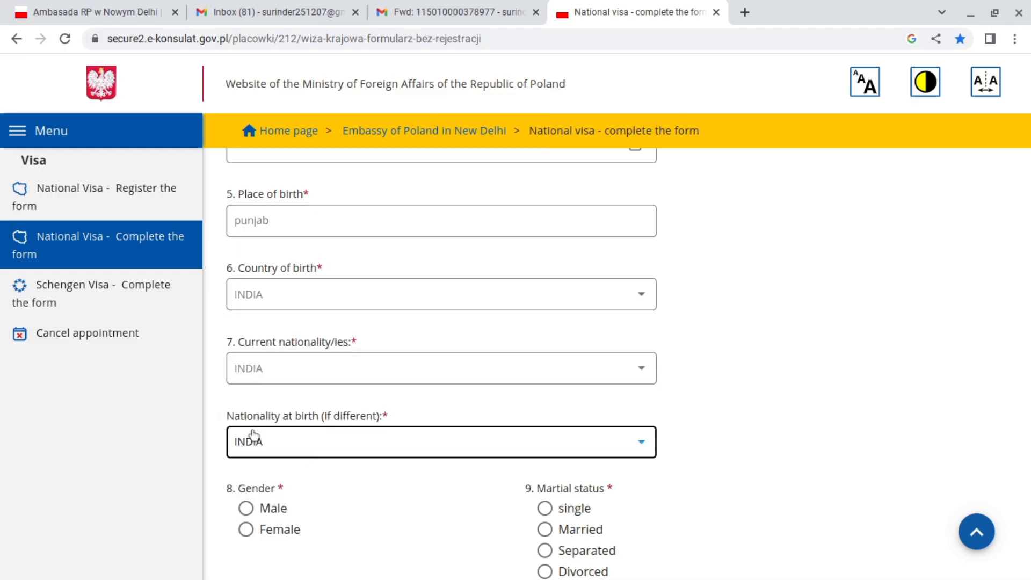
Mark the applicant Male and Married, enter the national identity number, and choose Ordinary passport.
click(262, 511)
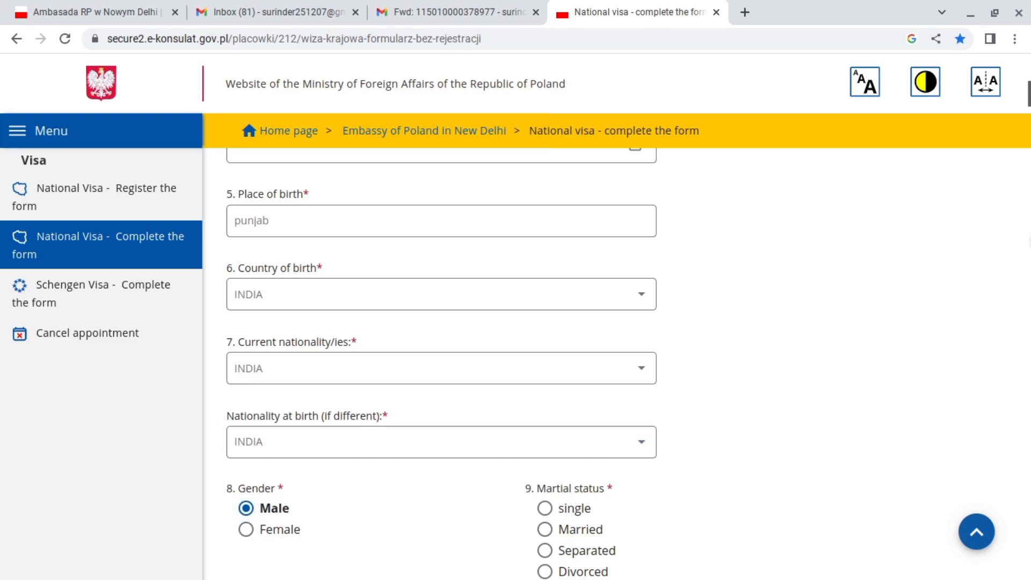
scroll(637, 168, down, 6)
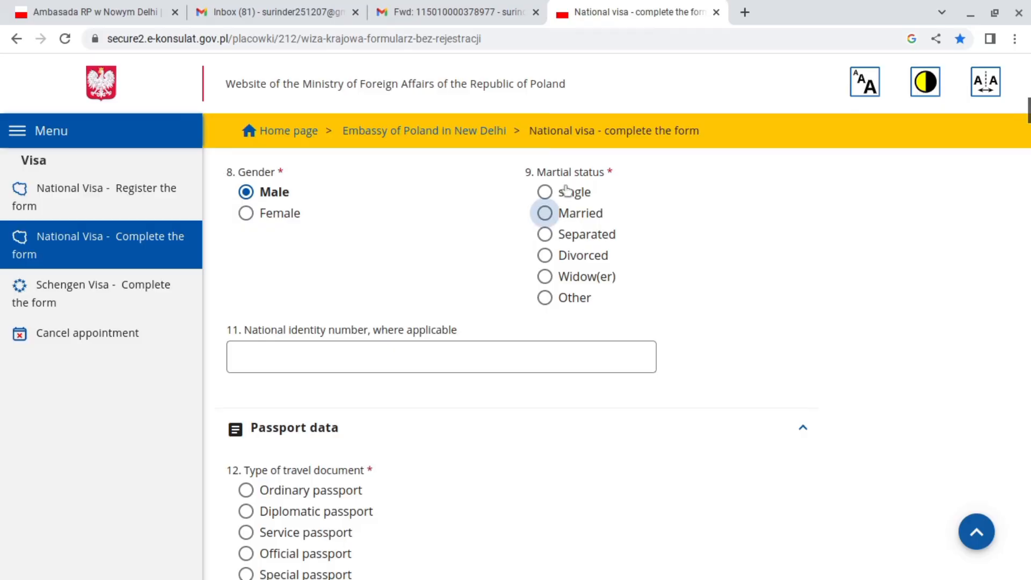
click(580, 215)
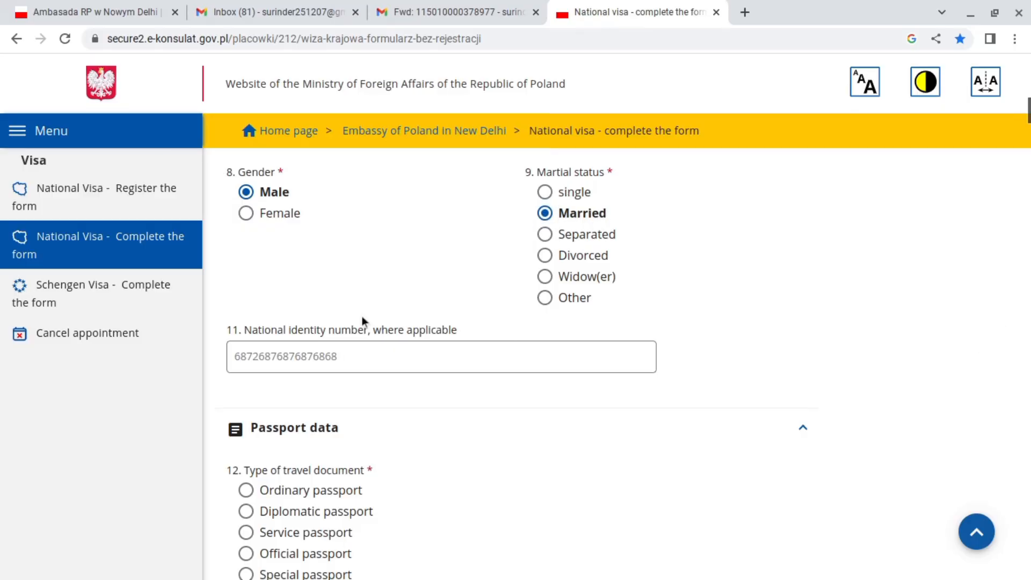
click(359, 352)
scroll(516, 349, down, 2)
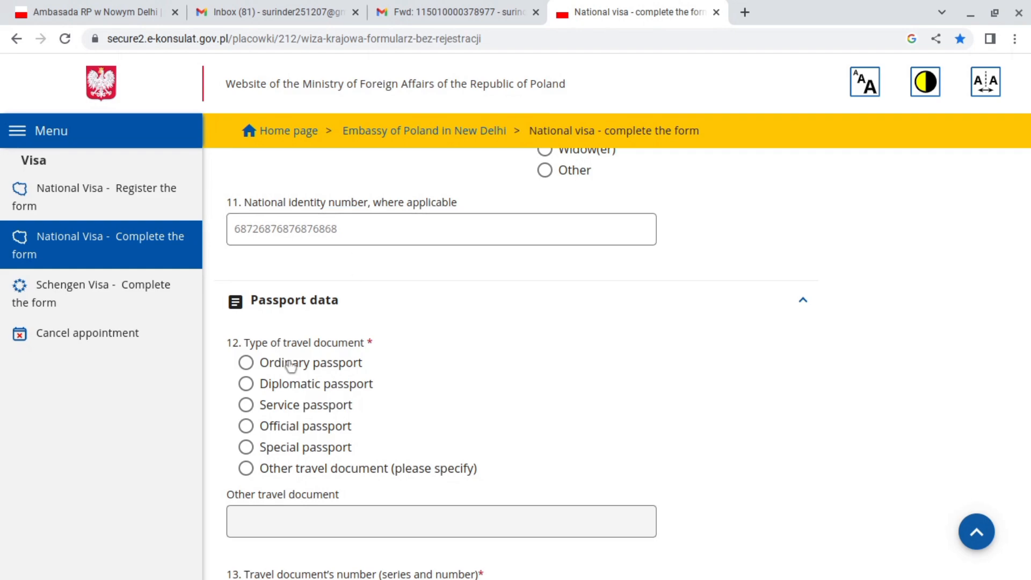
click(247, 363)
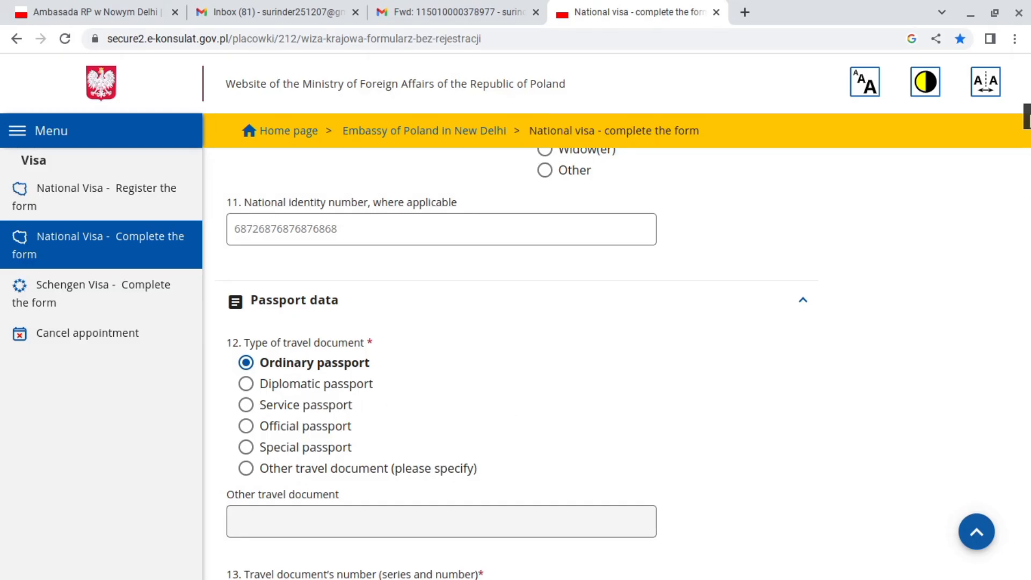
scroll(1025, 123, down, 4)
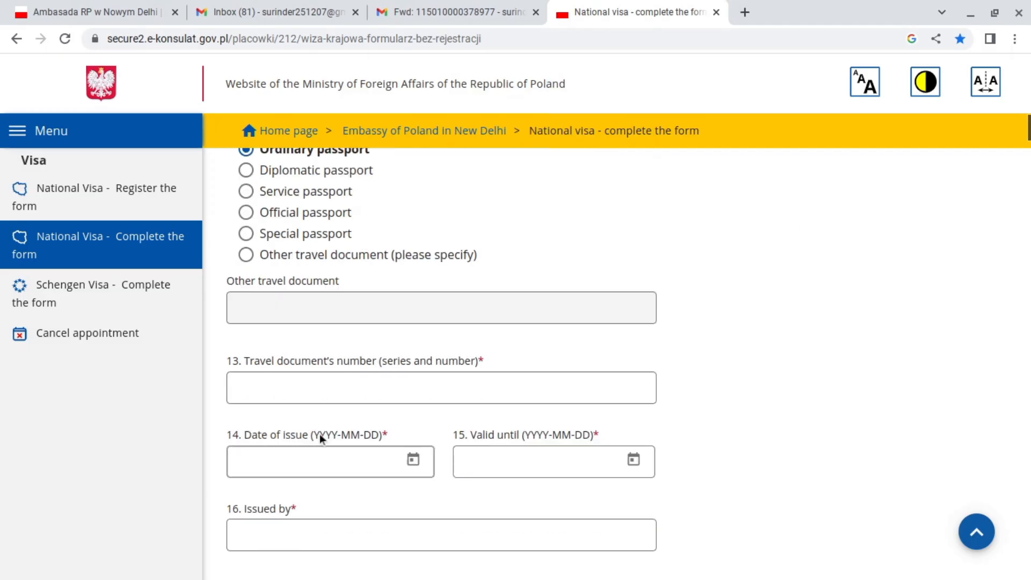
click(262, 385)
click(261, 385)
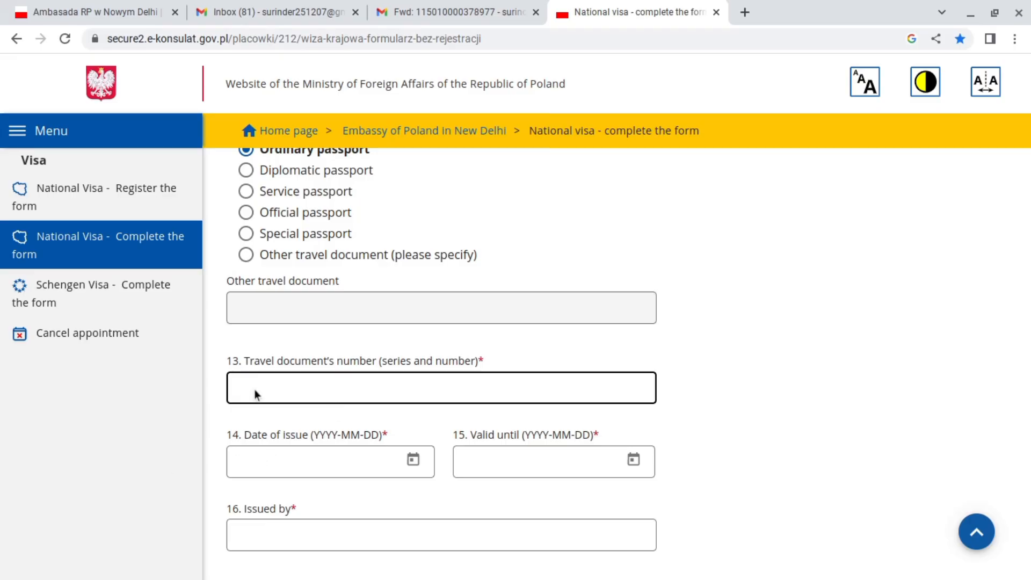
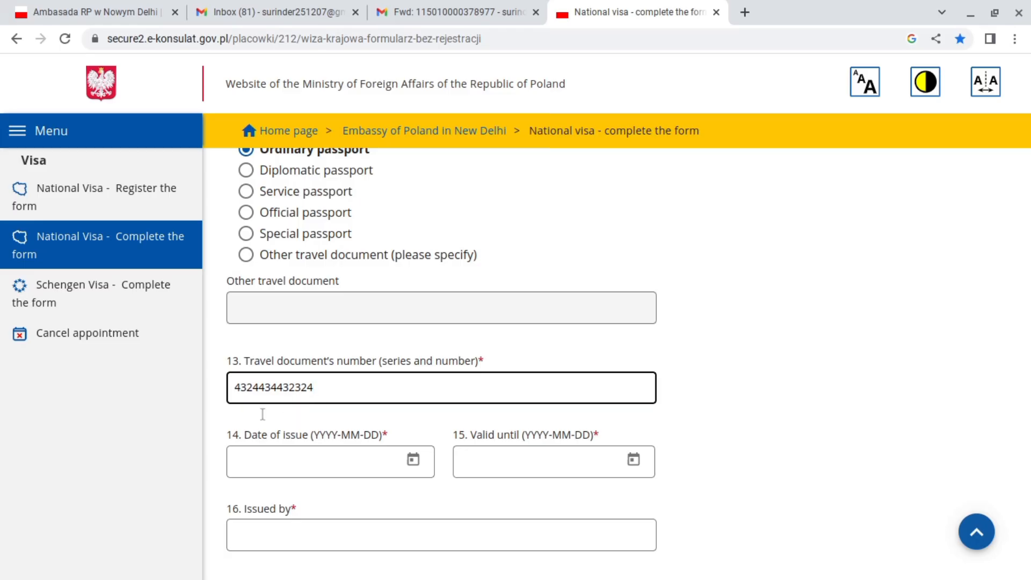
click(269, 465)
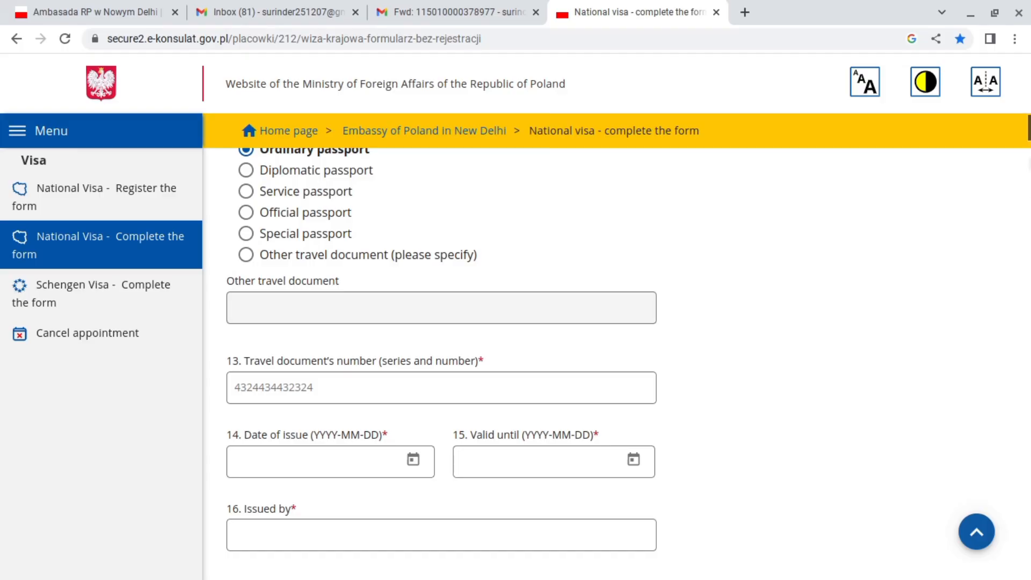
drag(1028, 136, 1029, 151)
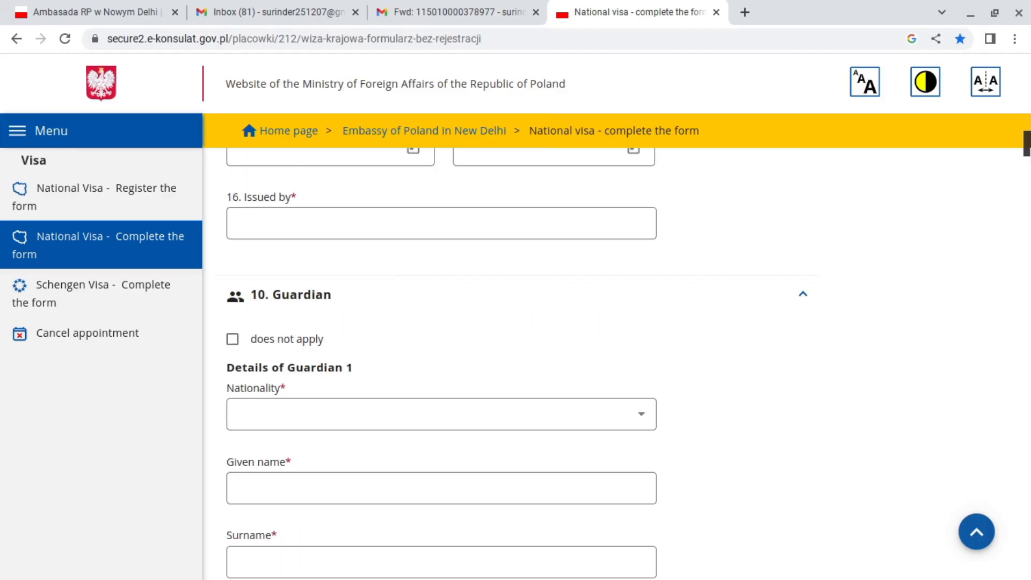
click(336, 222)
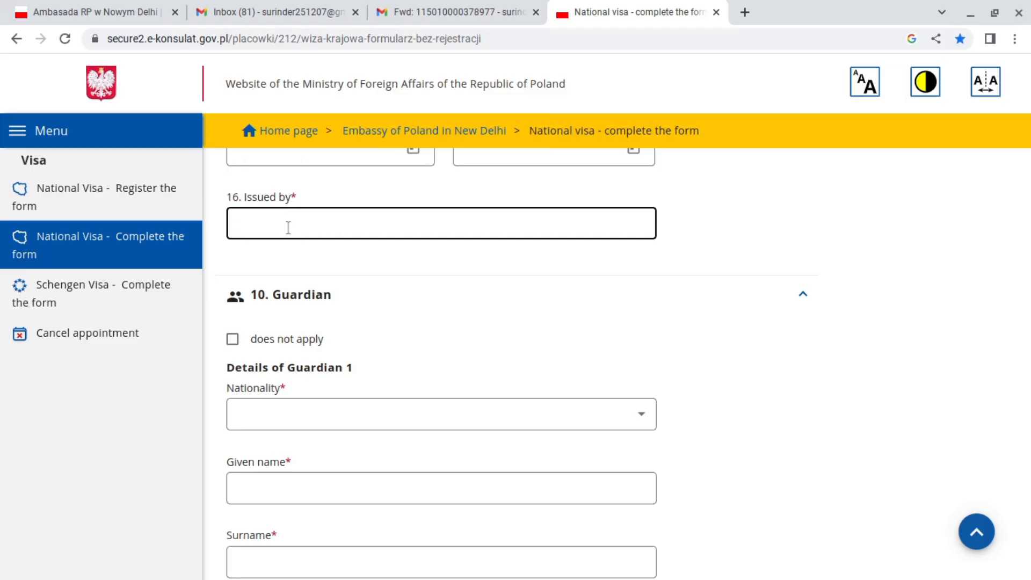
scroll(991, 162, down, 10)
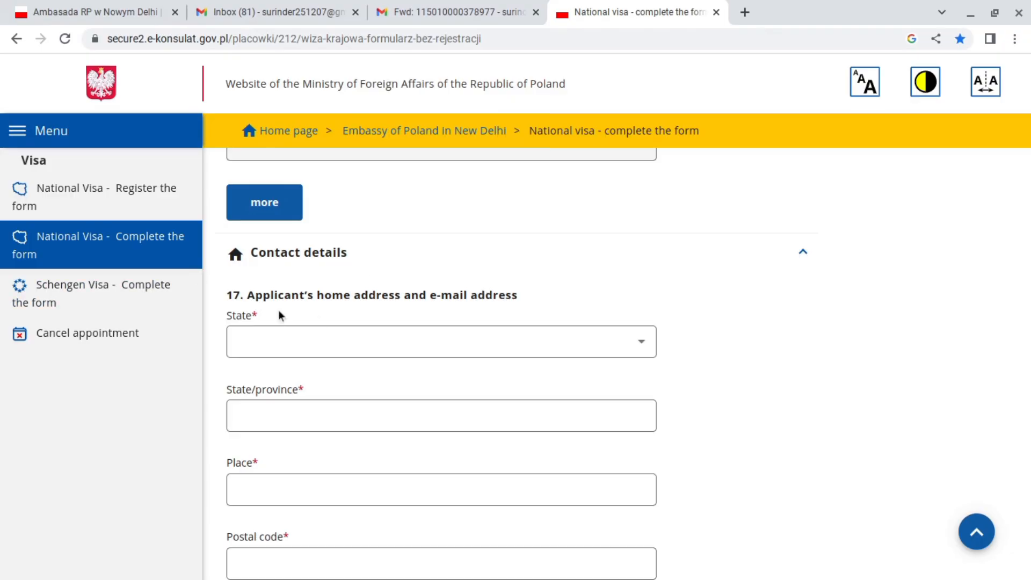
Set the home address country to INDIA, state punjab, place tanad, postal code 1424646.
click(293, 346)
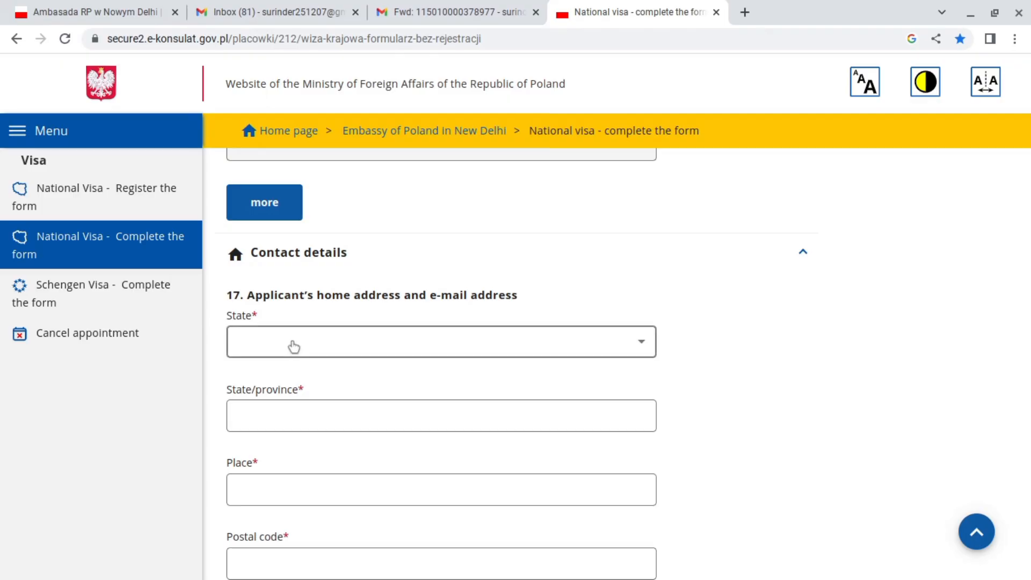
click(293, 346)
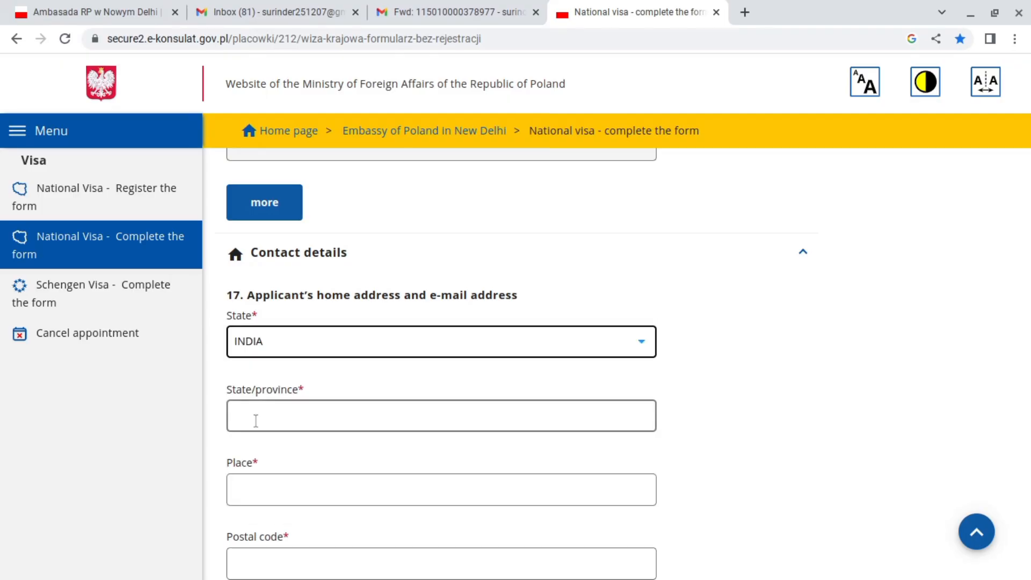
click(260, 413)
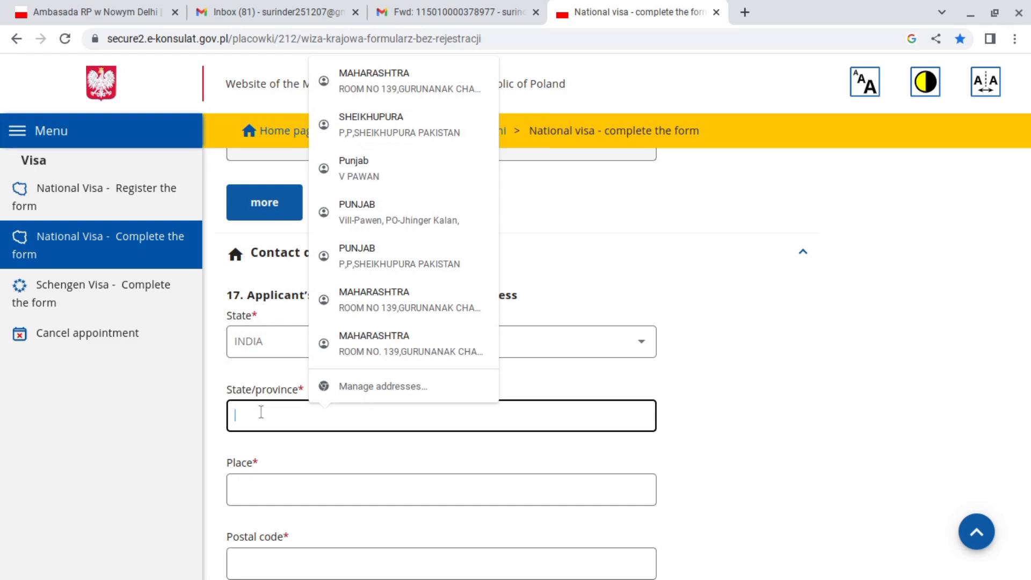
text(punjab)
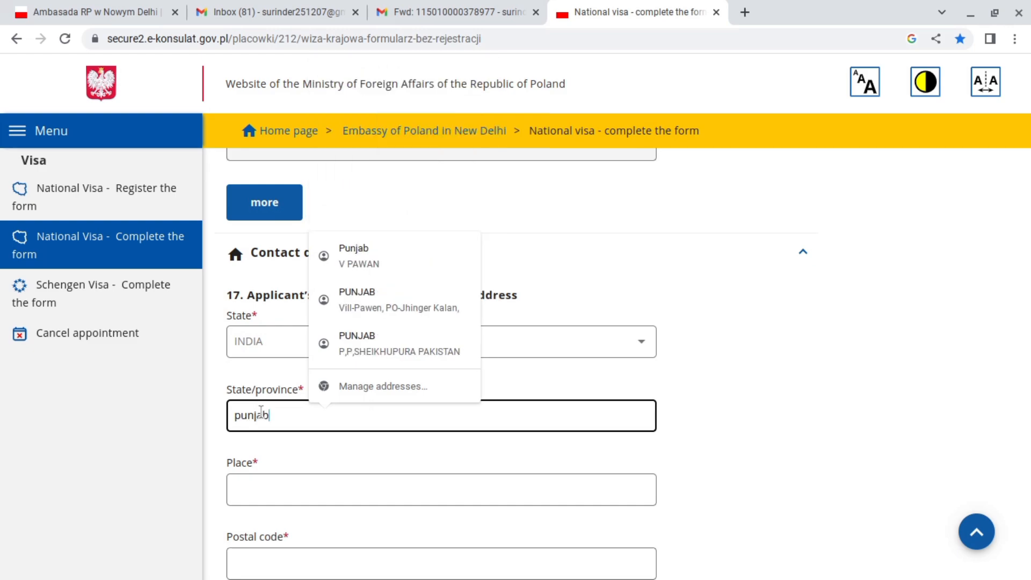
click(272, 461)
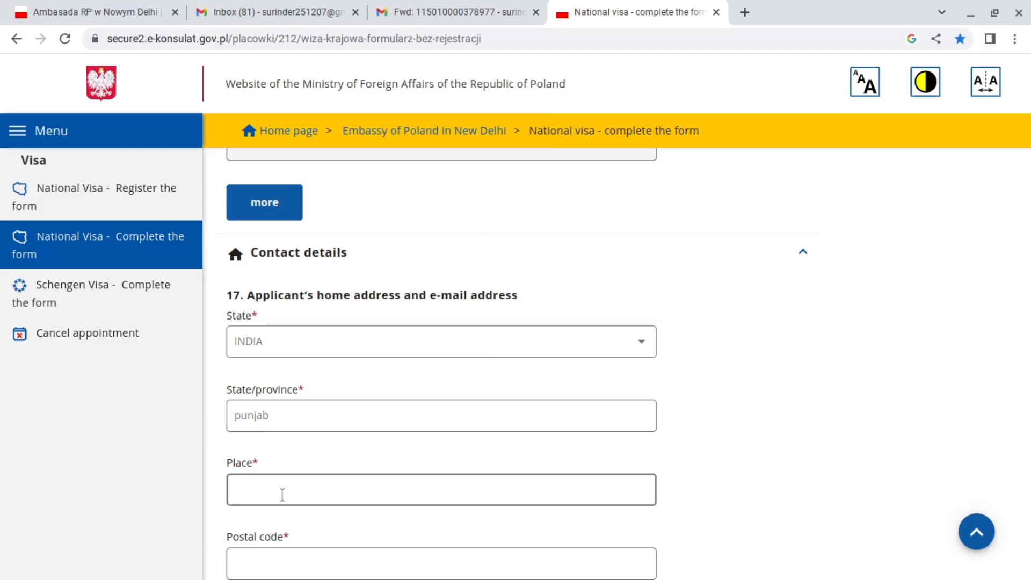
click(282, 486)
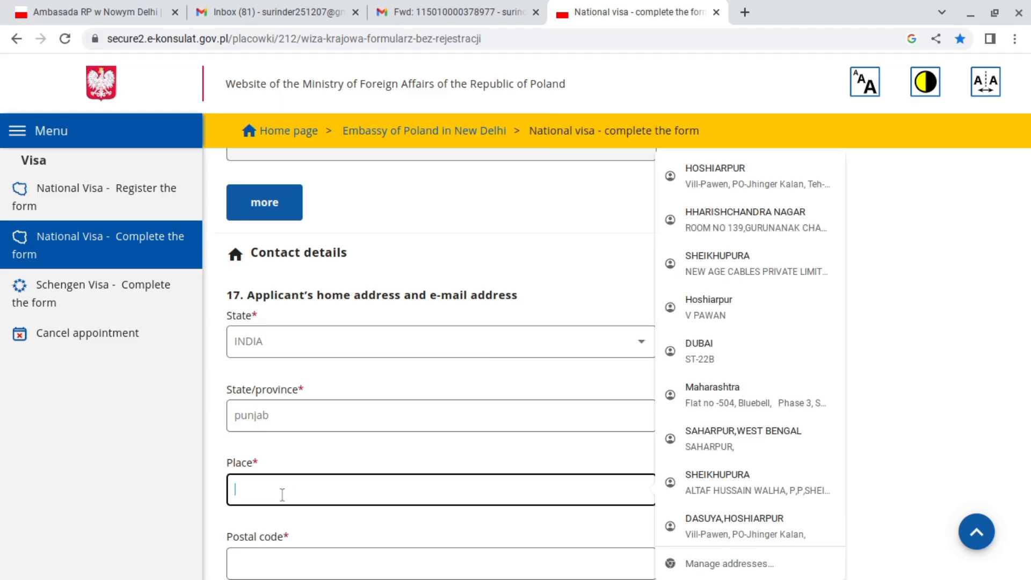
text(tanad)
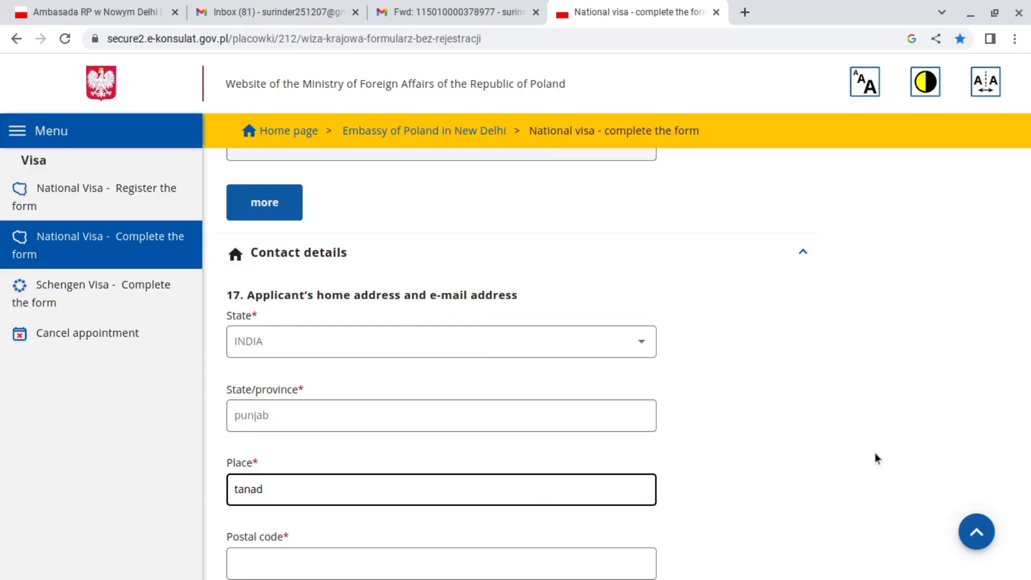
drag(1026, 184, 1028, 196)
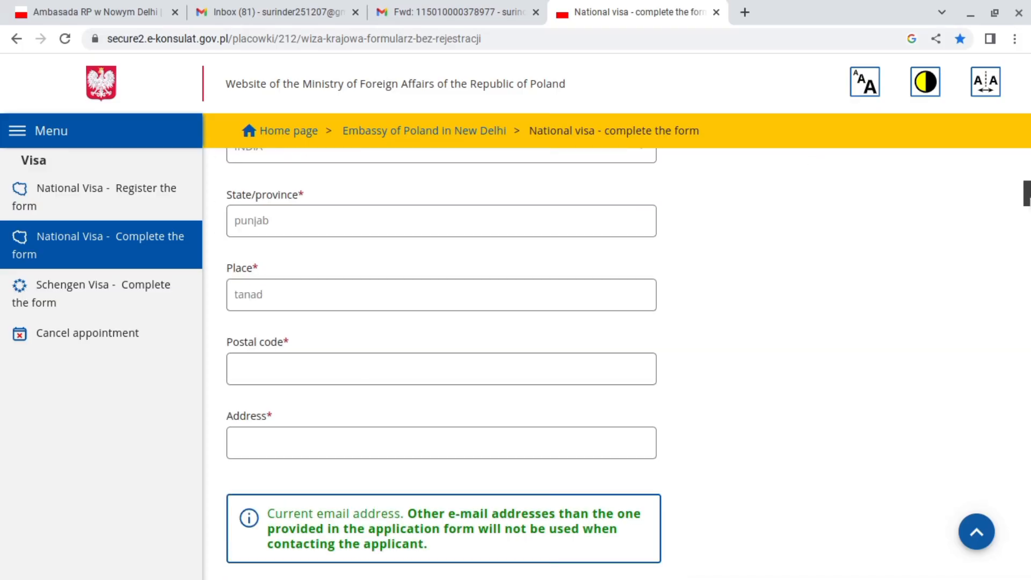
click(290, 369)
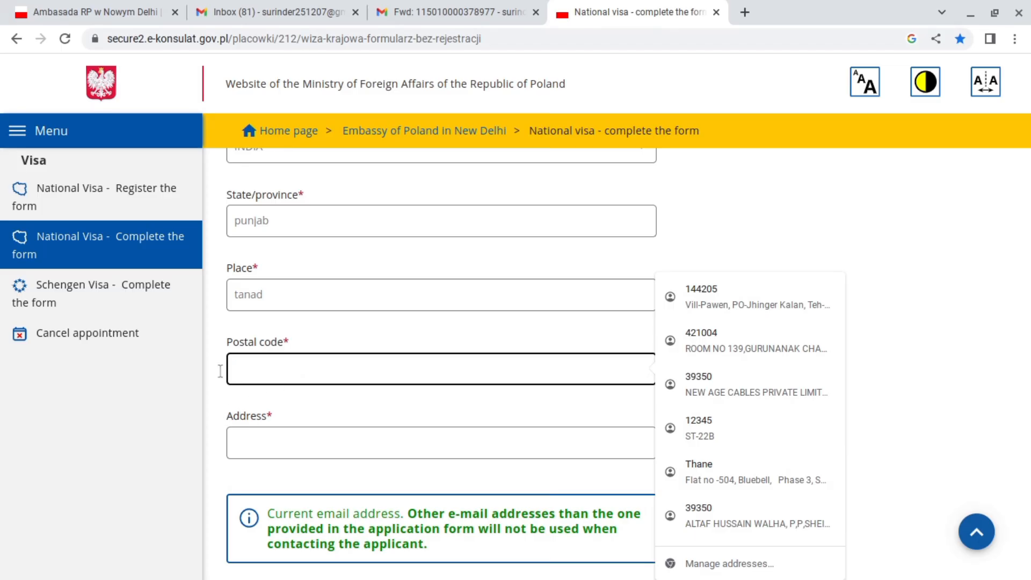
text(1424646)
click(268, 447)
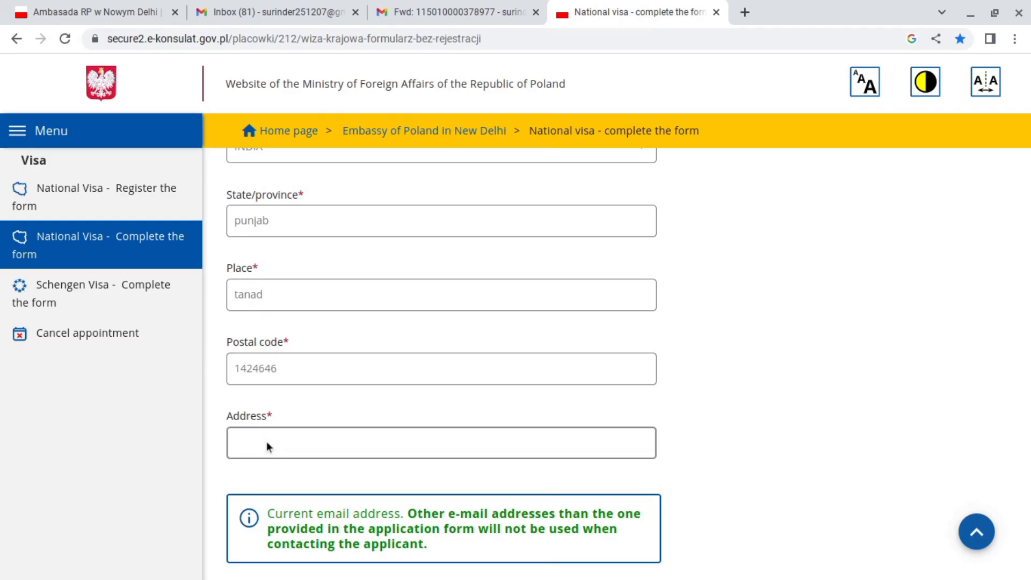
Fill in the street address and the applicant's e-mail from a saved suggestion.
click(267, 441)
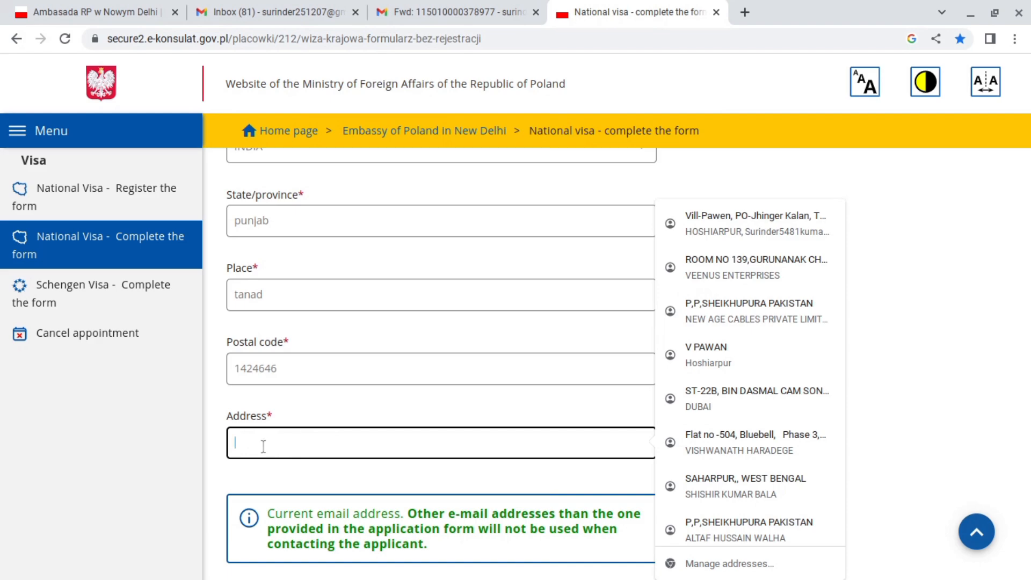
scroll(469, 460, down, 5)
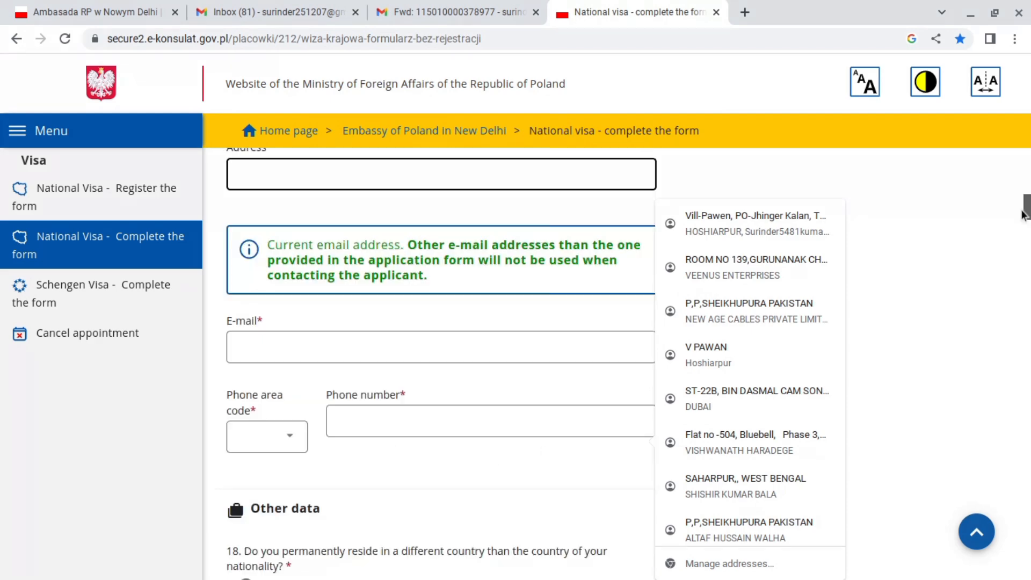
click(486, 312)
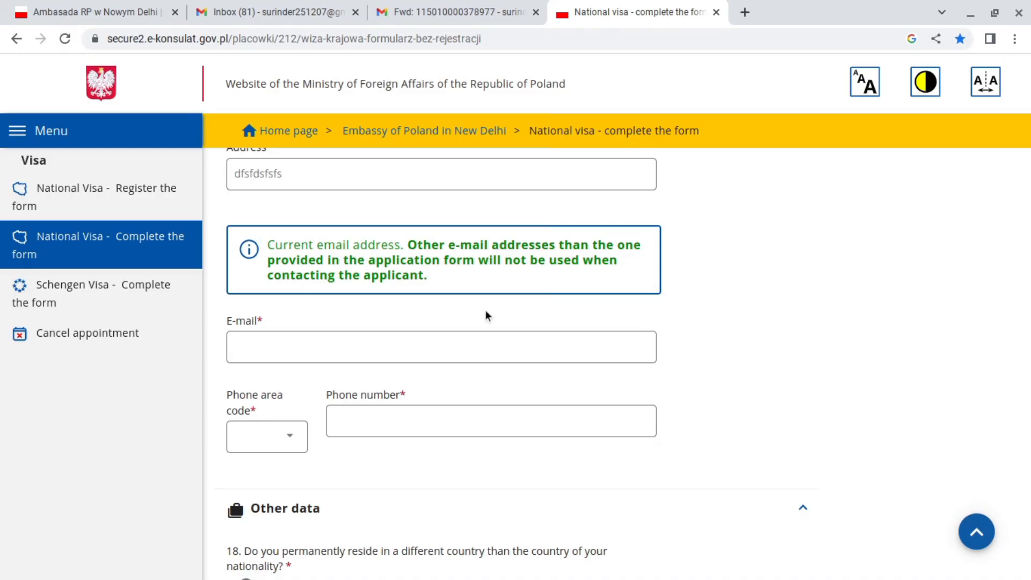
click(249, 350)
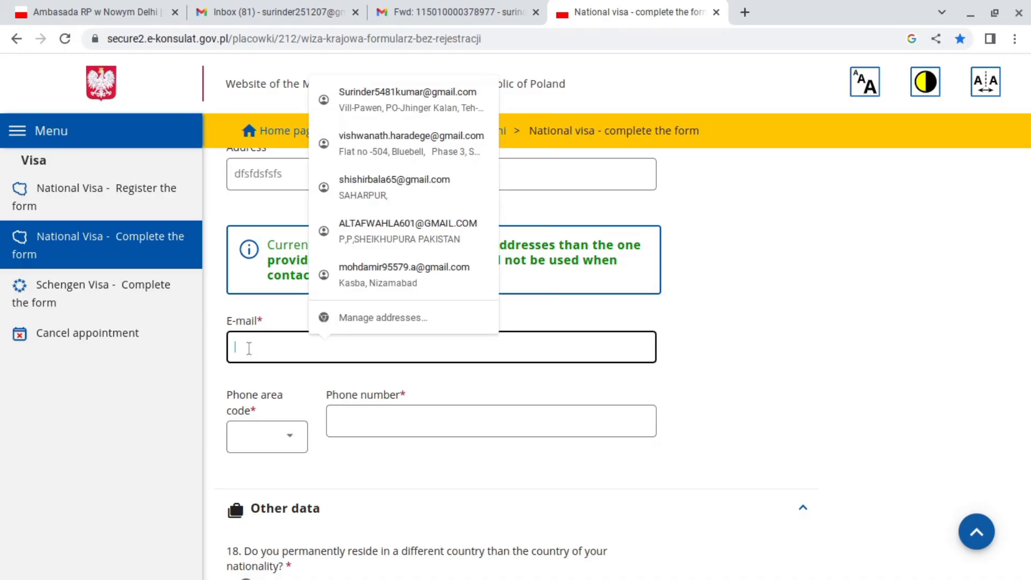
click(370, 107)
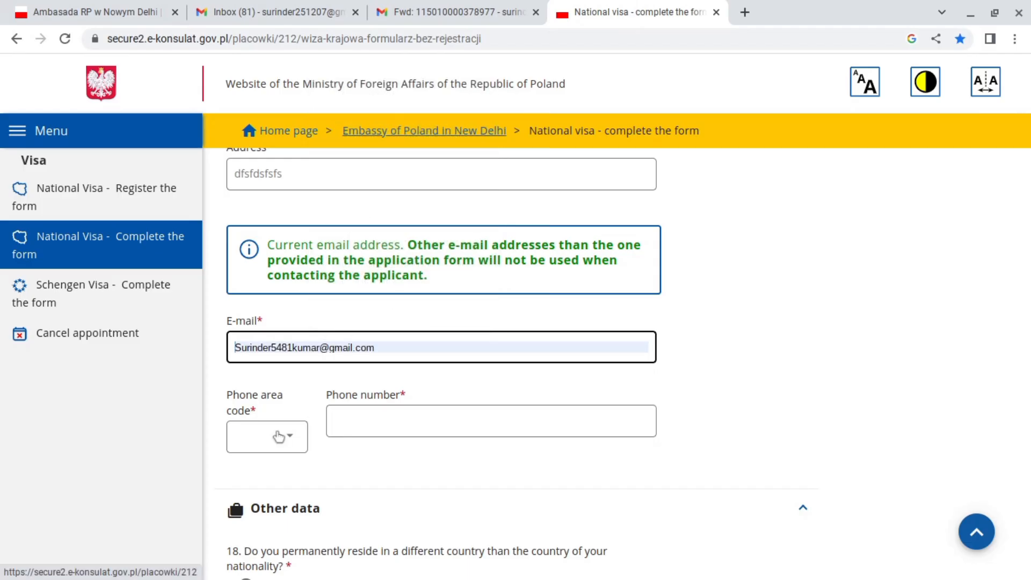
click(396, 444)
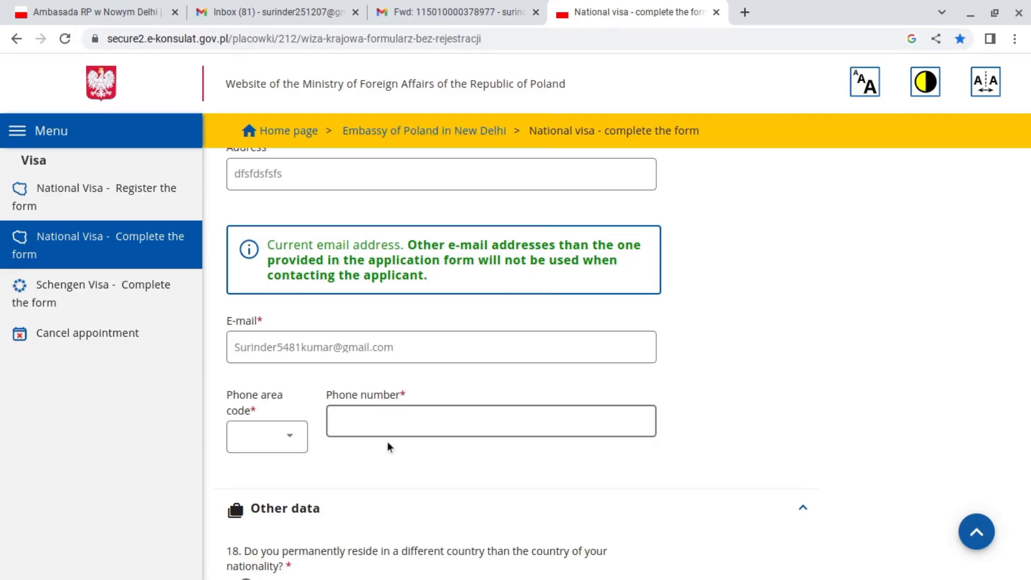
scroll(1027, 228, down, 7)
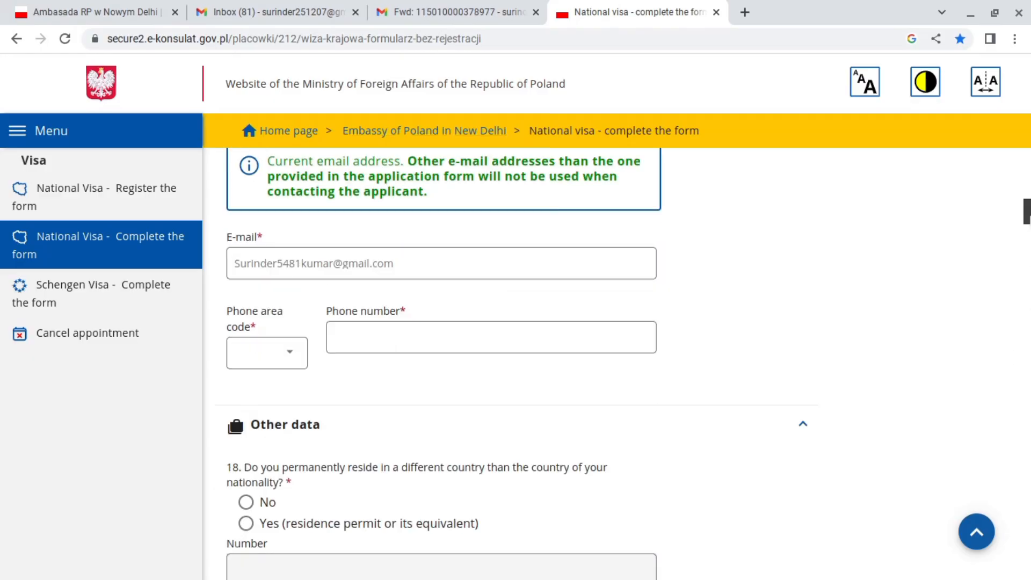
scroll(1026, 229, up, 2)
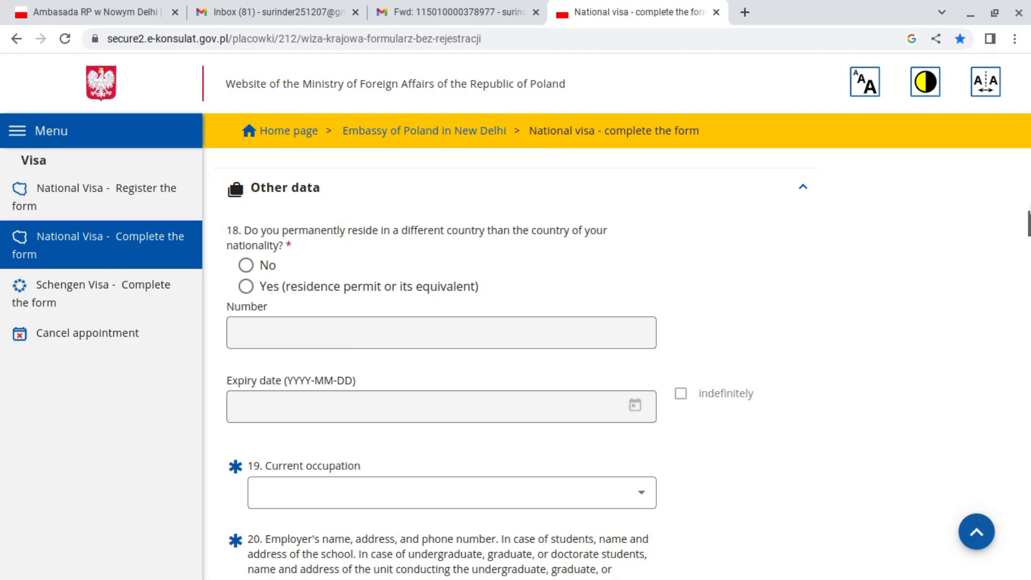
drag(1030, 219, 1029, 225)
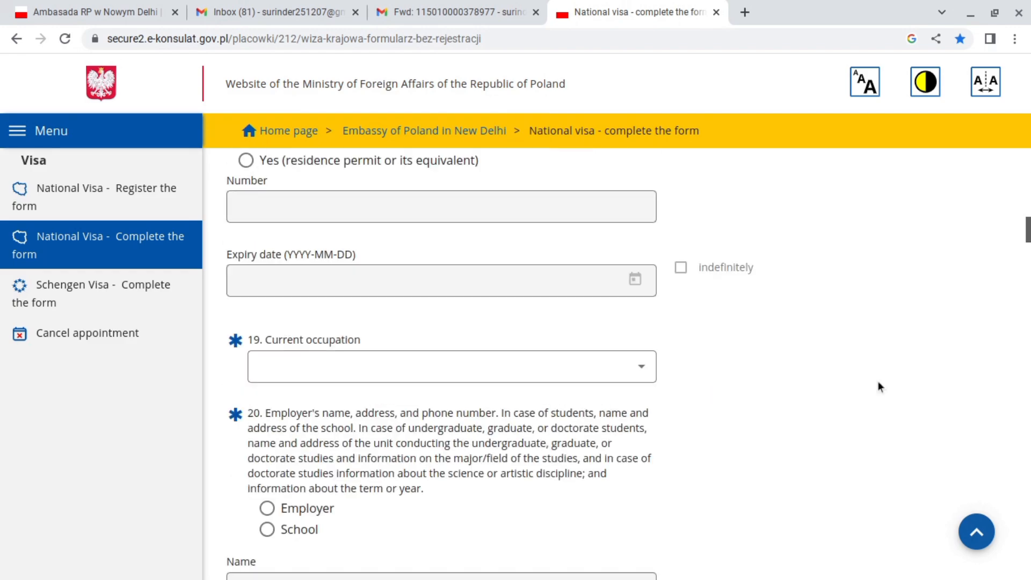
Set current occupation to Blue-collar worker and mark the host as an Employer.
click(473, 379)
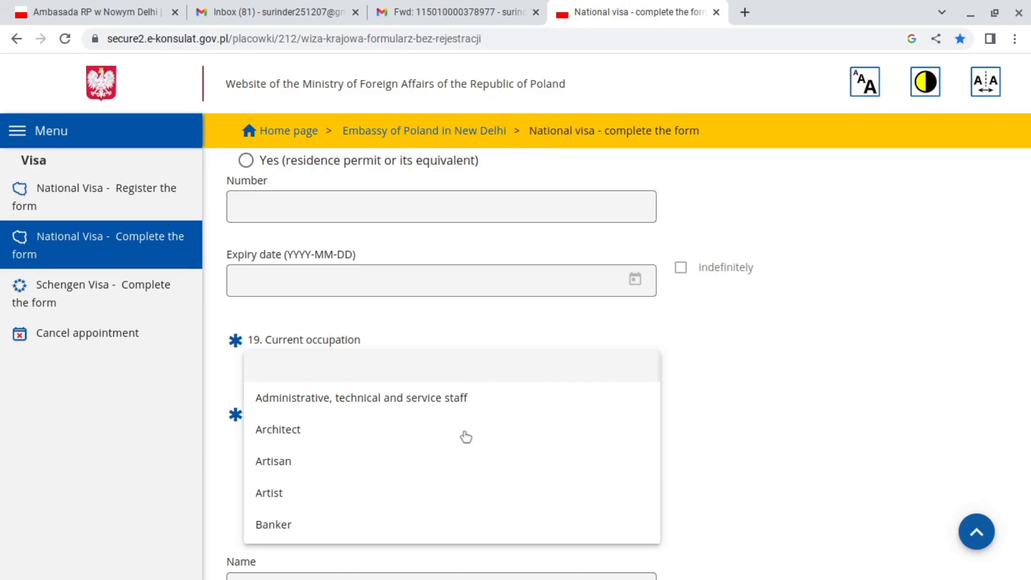
scroll(383, 496, down, 1)
click(383, 496)
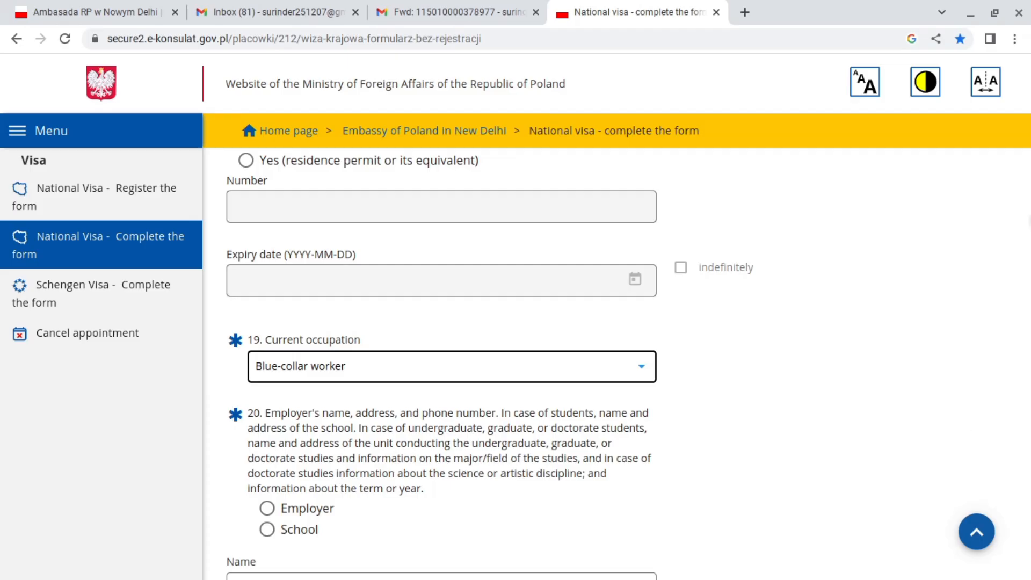
scroll(440, 363, down, 2)
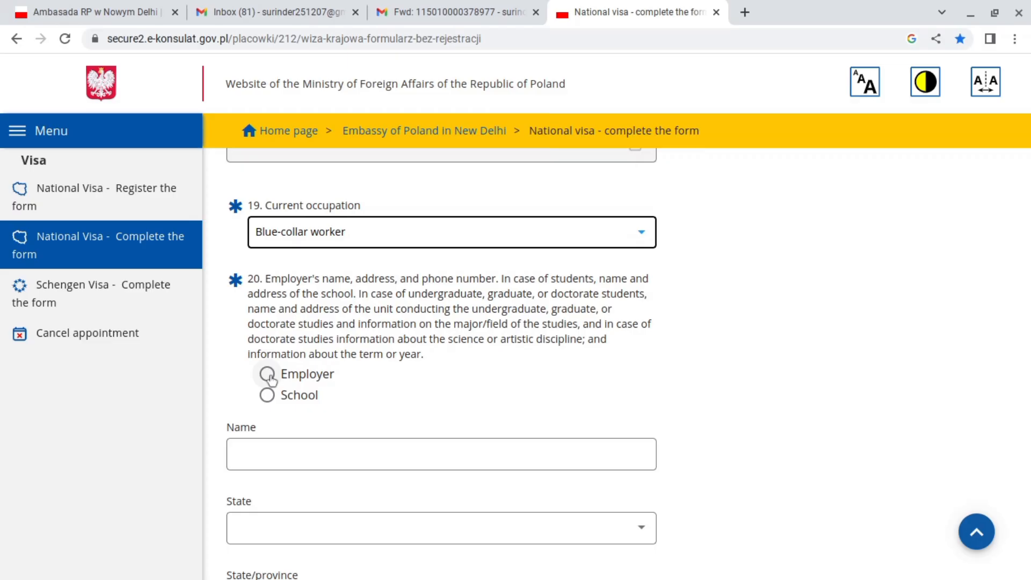
click(268, 376)
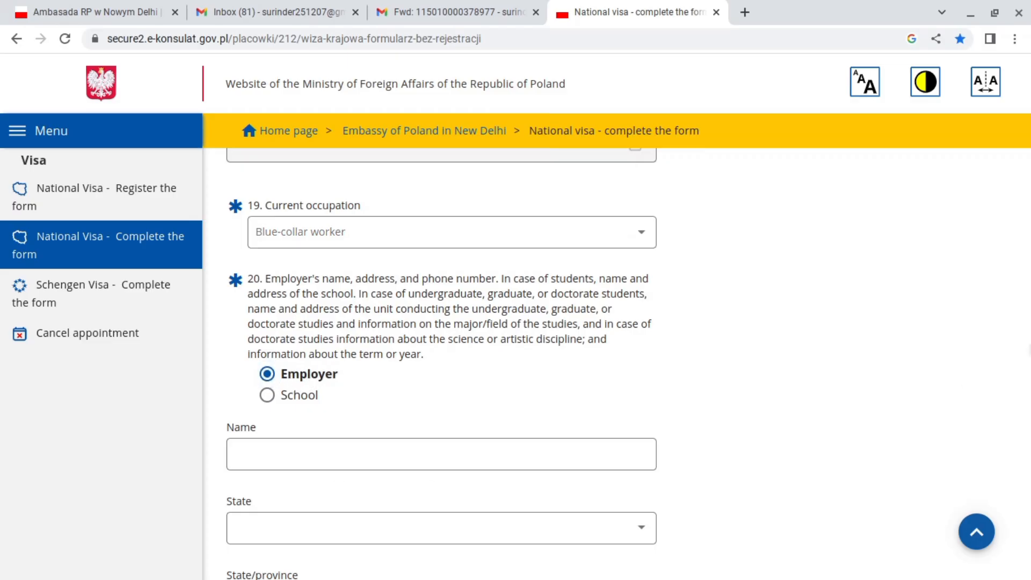
scroll(1026, 247, down, 3)
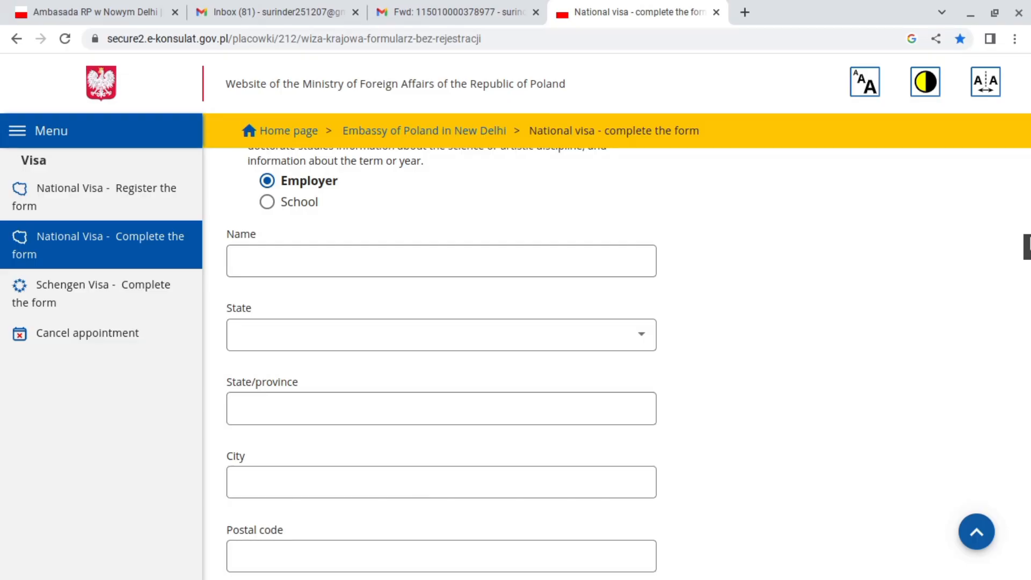
scroll(440, 365, down, 4)
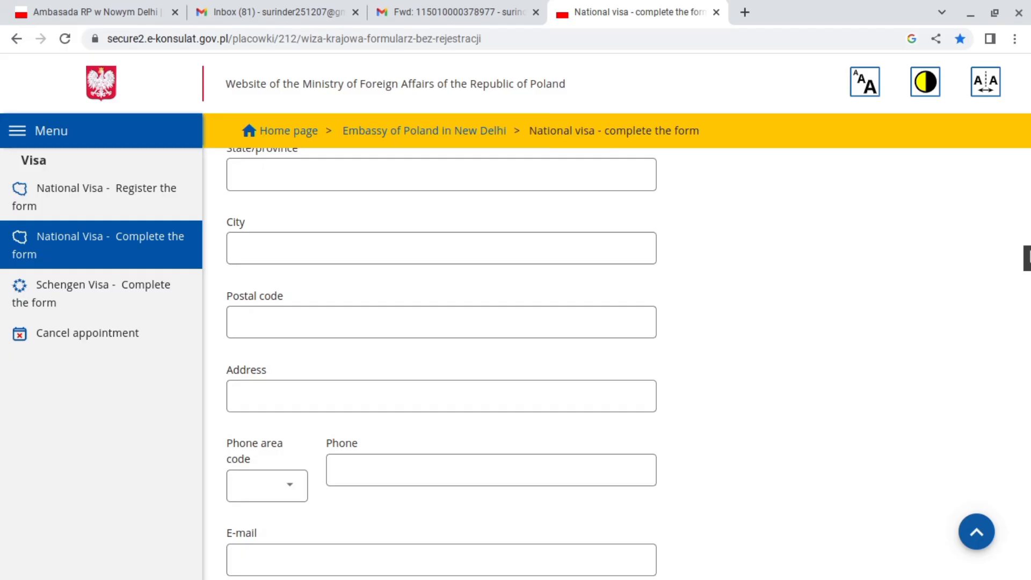
Tick 'other' as the journey's main purpose and specify it as WORK.
scroll(440, 322, down, 3)
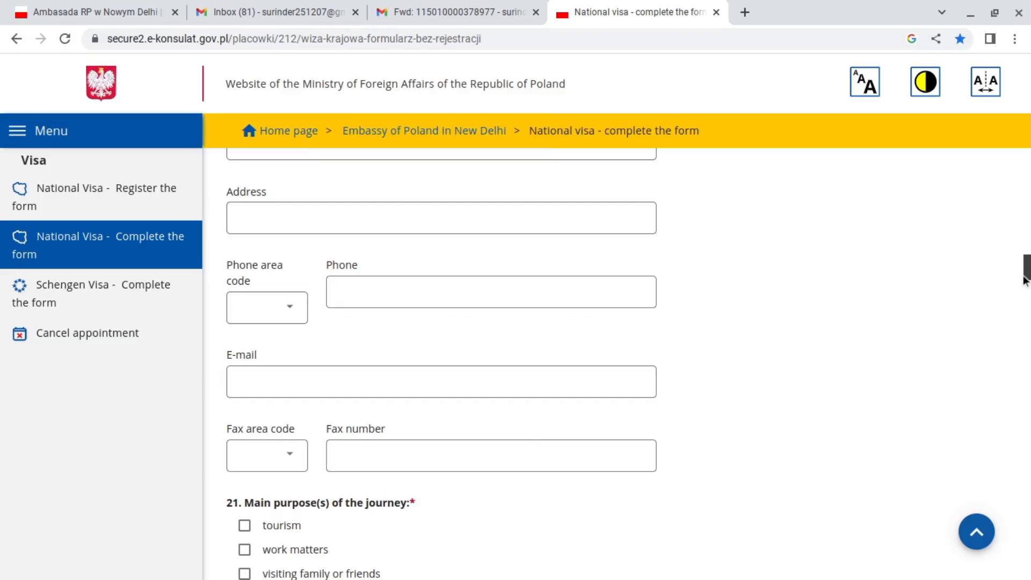
scroll(440, 365, down, 3)
scroll(974, 310, down, 2)
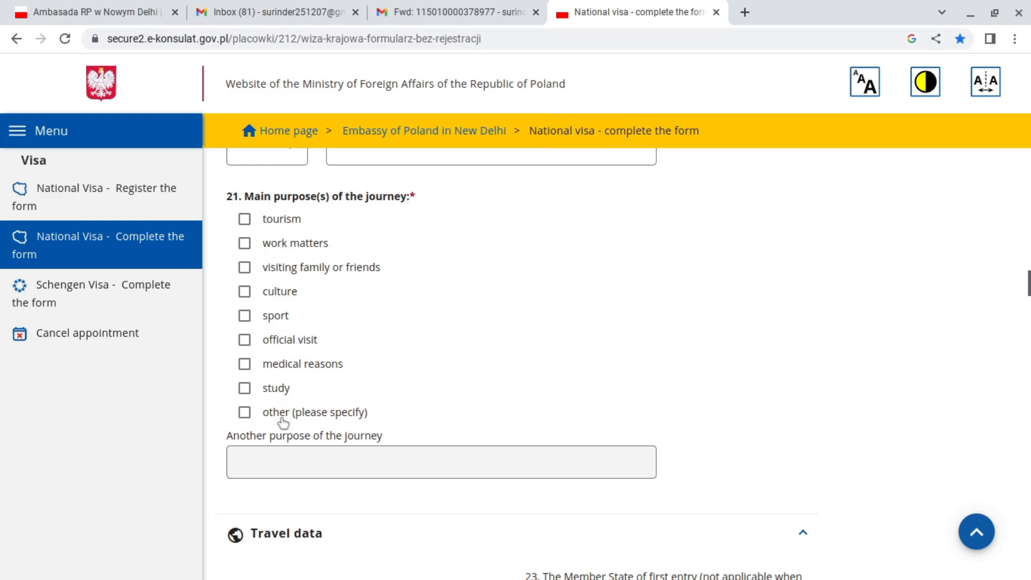
click(247, 417)
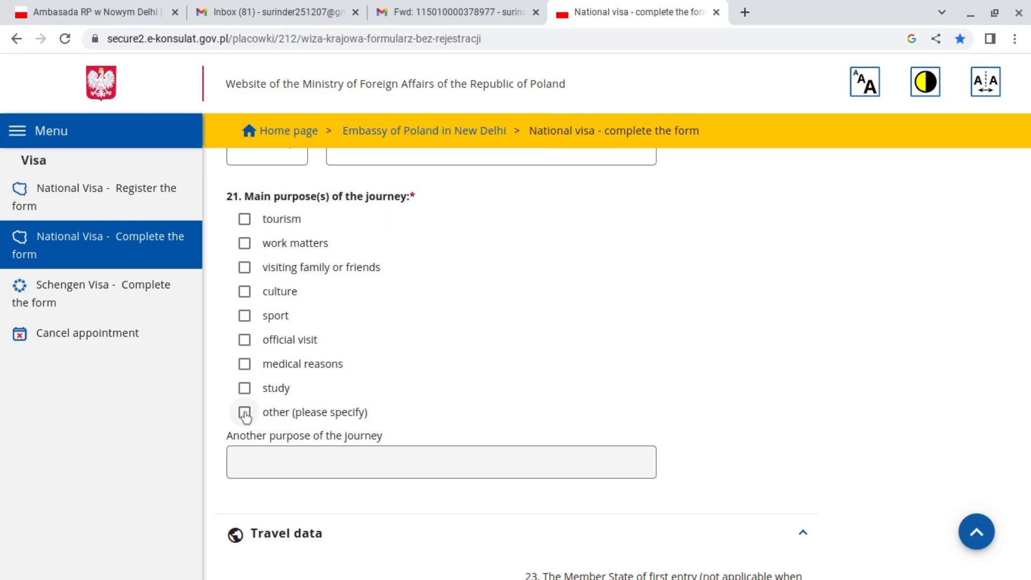
click(253, 453)
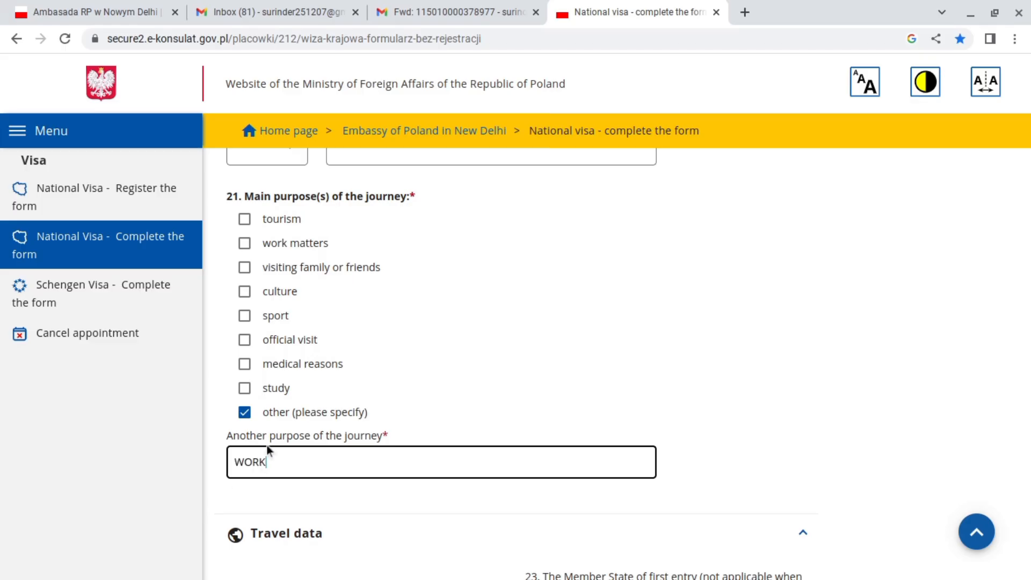
click(283, 492)
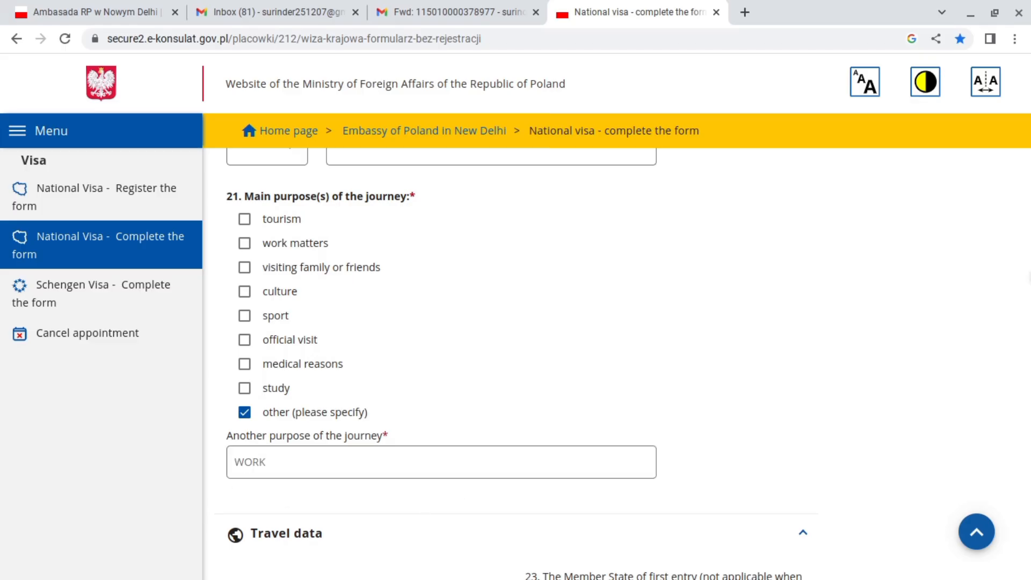
scroll(516, 349, down, 5)
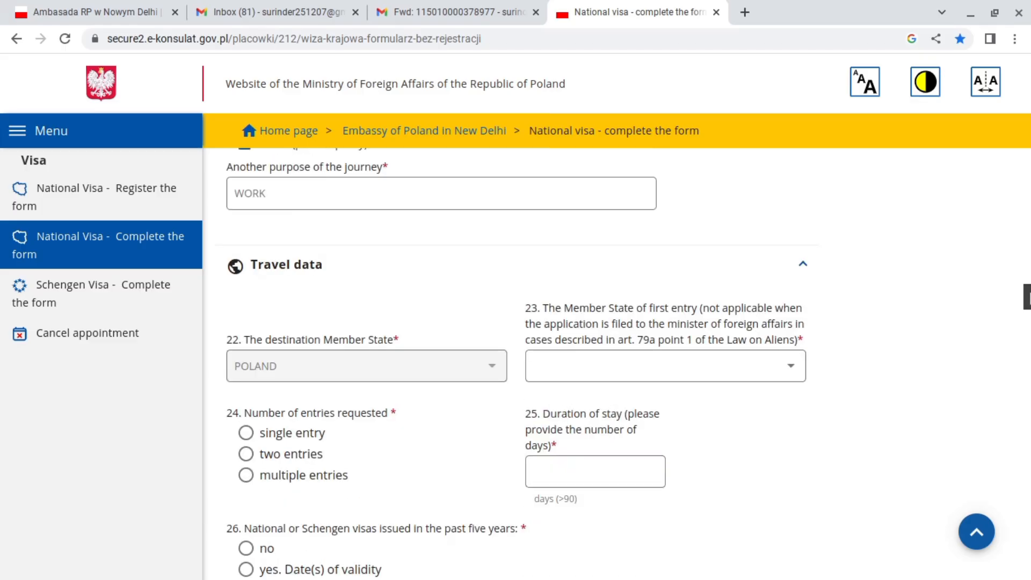
scroll(515, 349, down, 1)
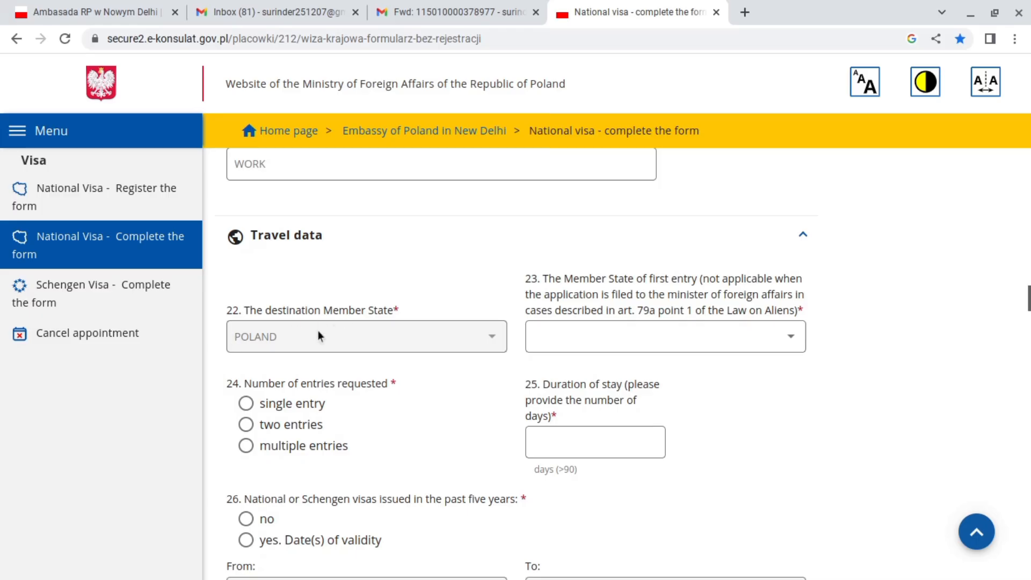
Choose POLAND as first-entry state, multiple entries, a 365-day stay, and no prior visas.
click(613, 348)
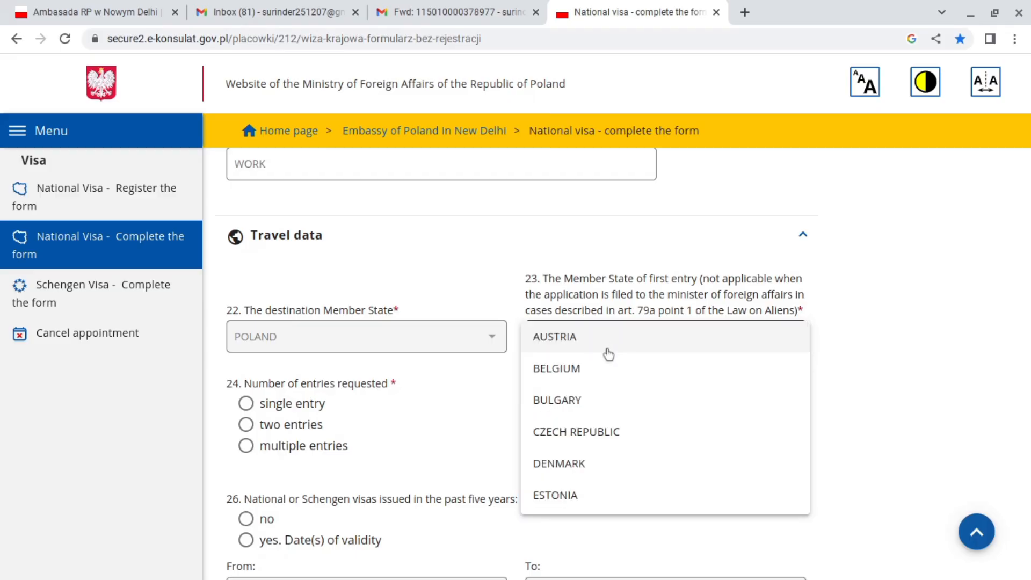
scroll(611, 355, down, 9)
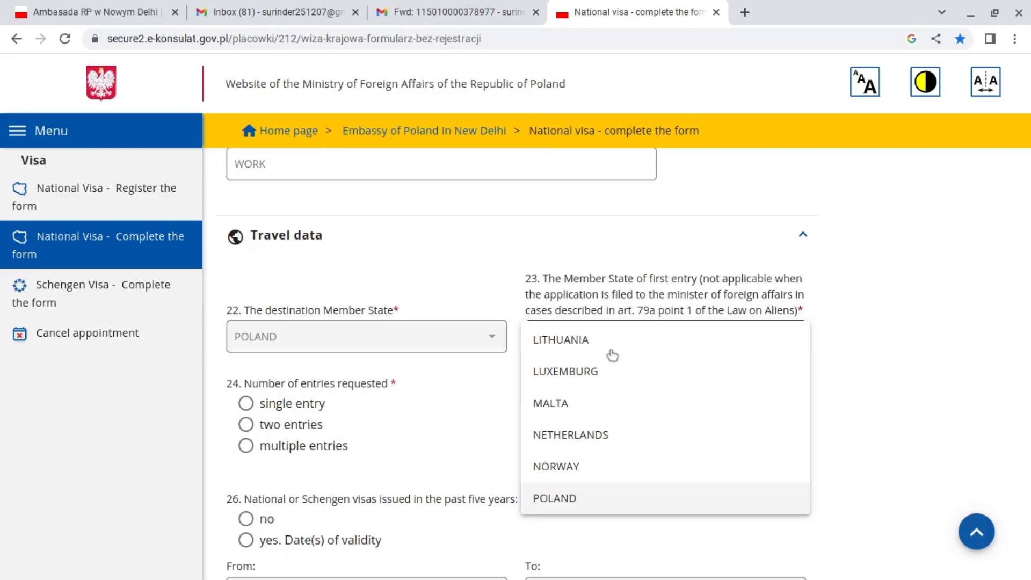
click(582, 497)
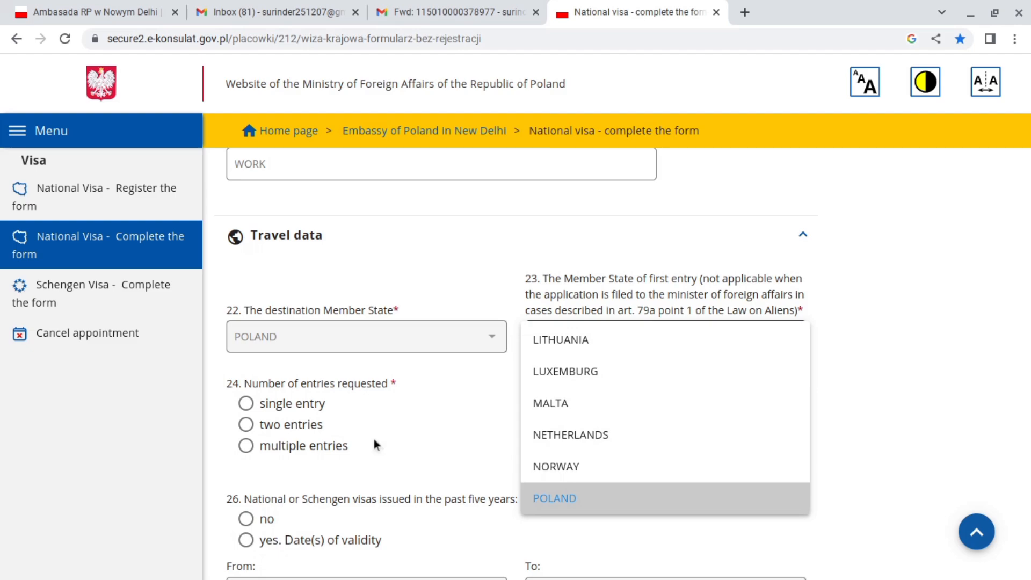
click(246, 446)
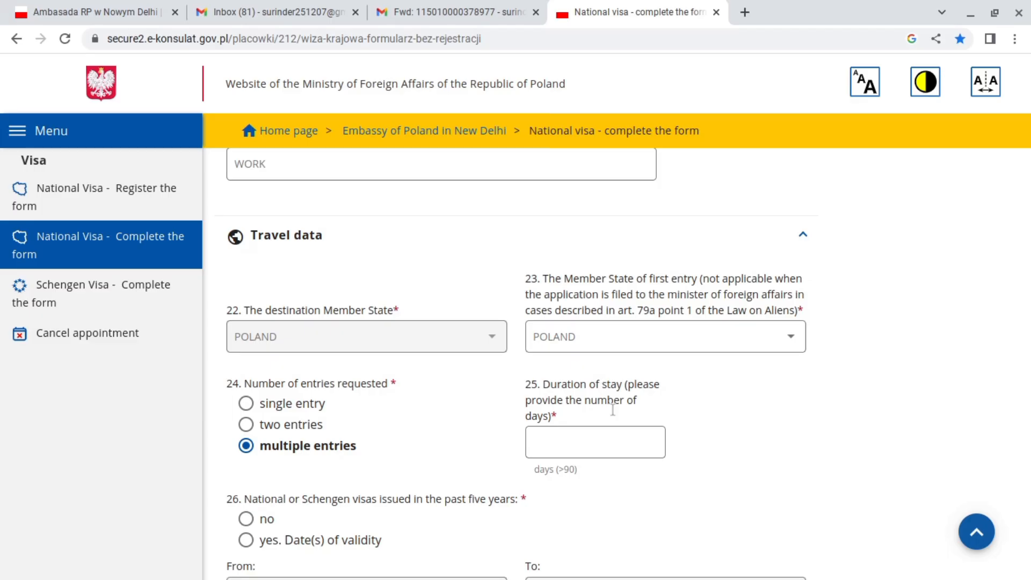
click(553, 441)
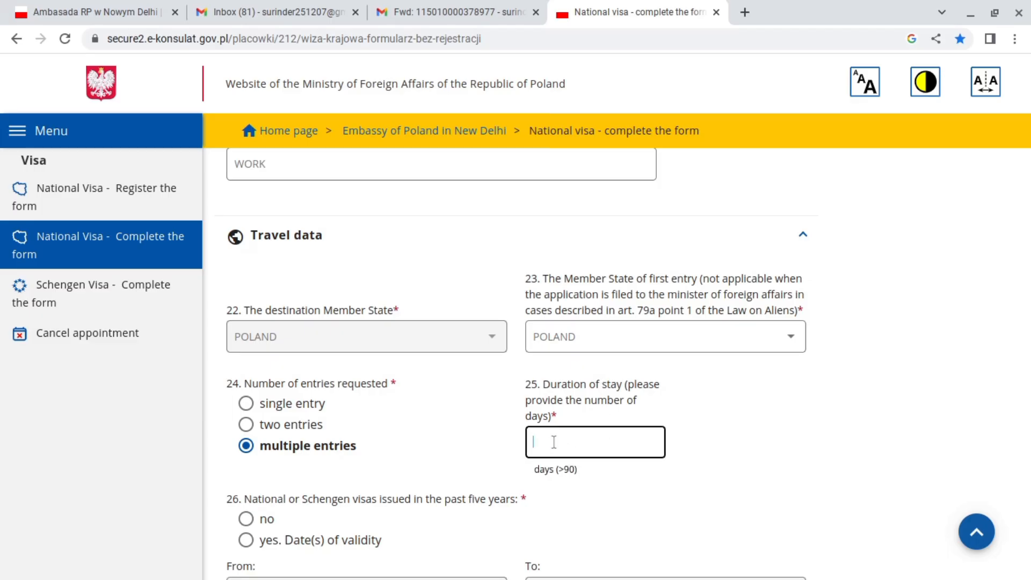
text(365)
click(793, 453)
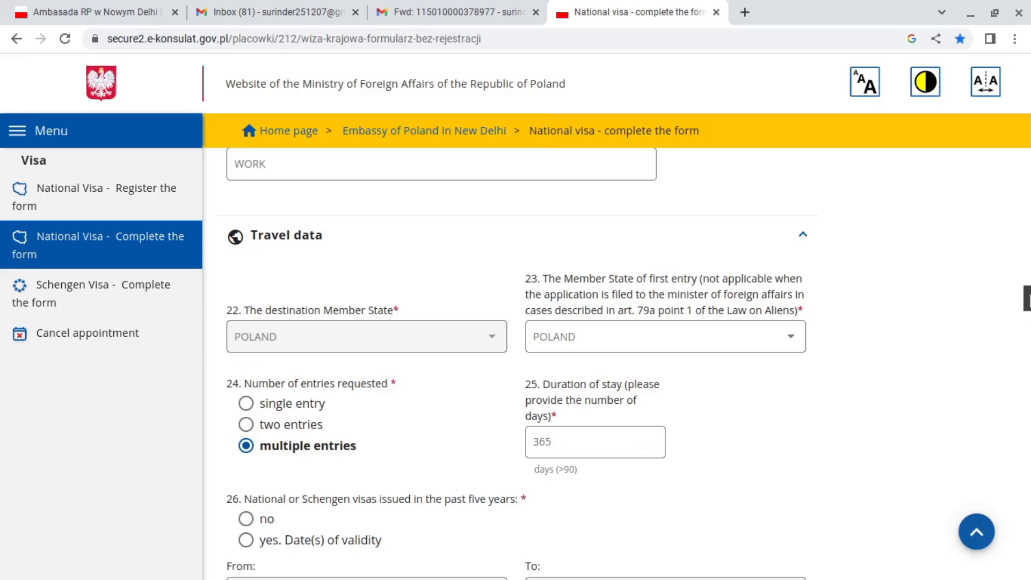
scroll(587, 262, down, 4)
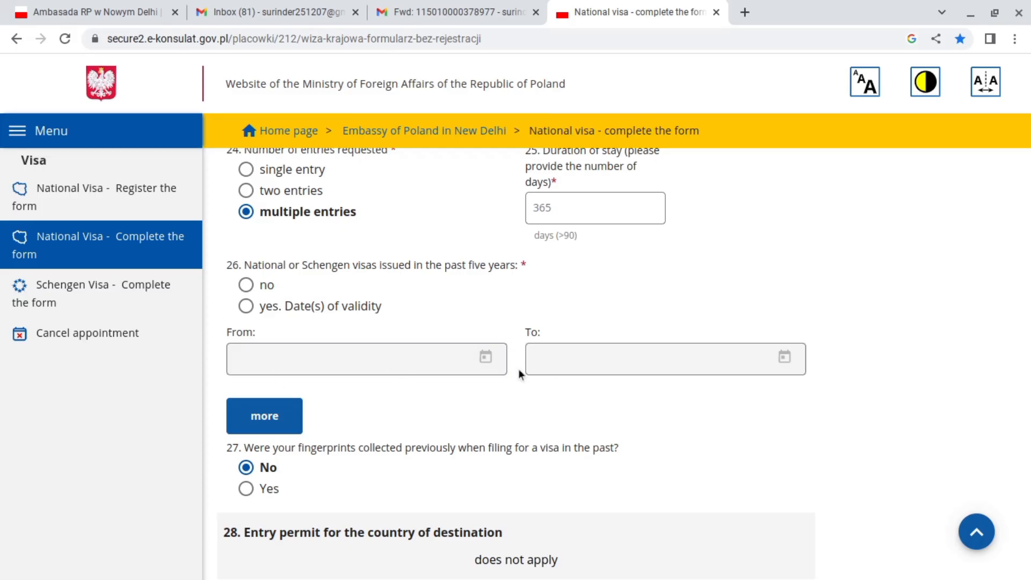
click(246, 286)
Move down the form to the intended departure date field (30) and select it.
scroll(1025, 311, down, 5)
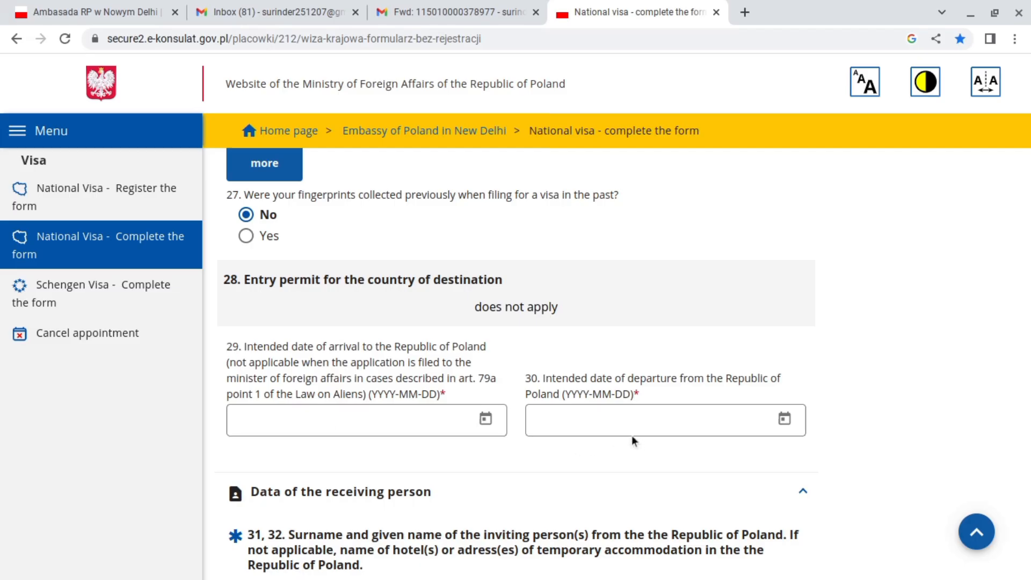
click(591, 418)
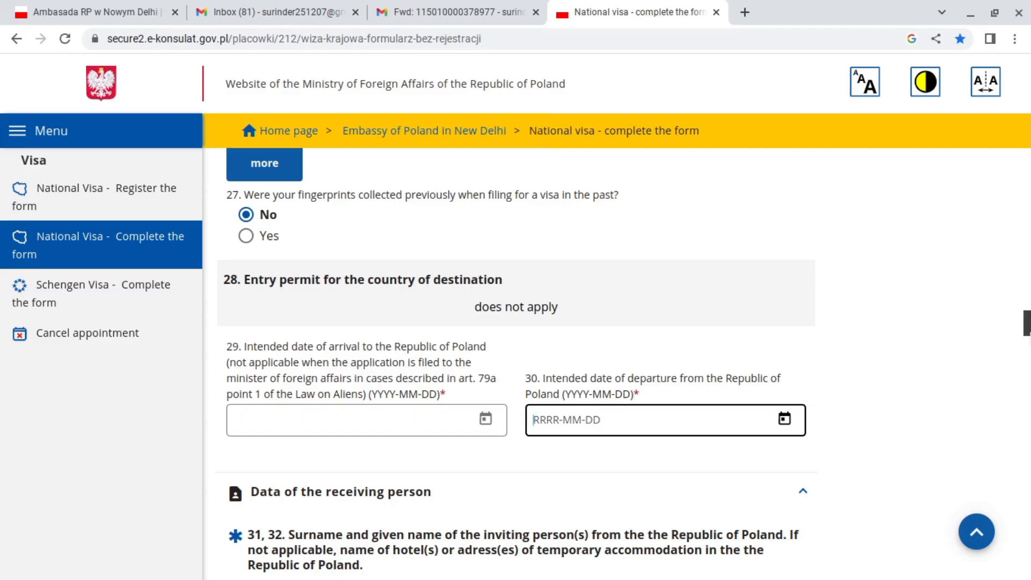
scroll(516, 363, down, 4)
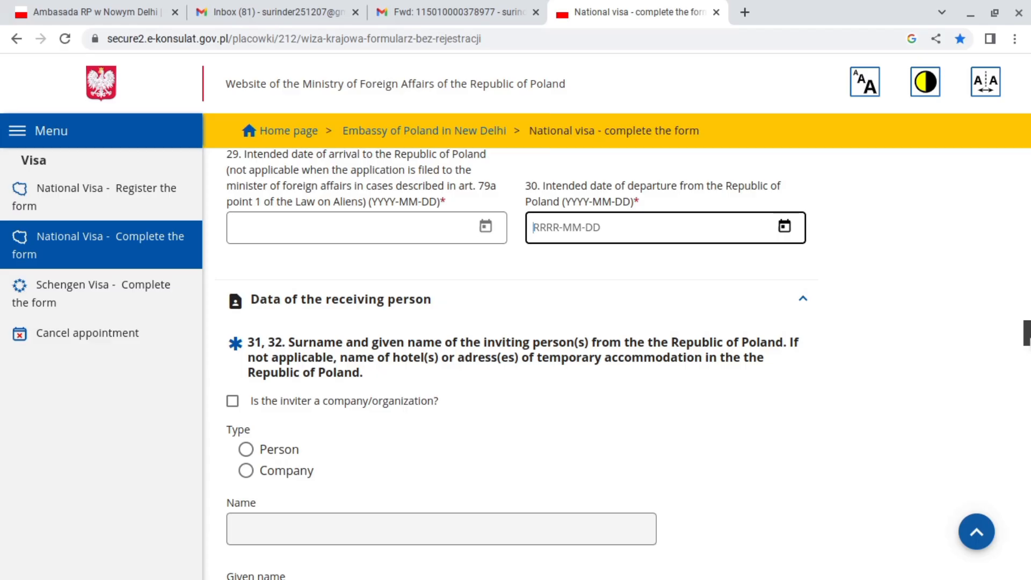
scroll(1026, 333, down, 3)
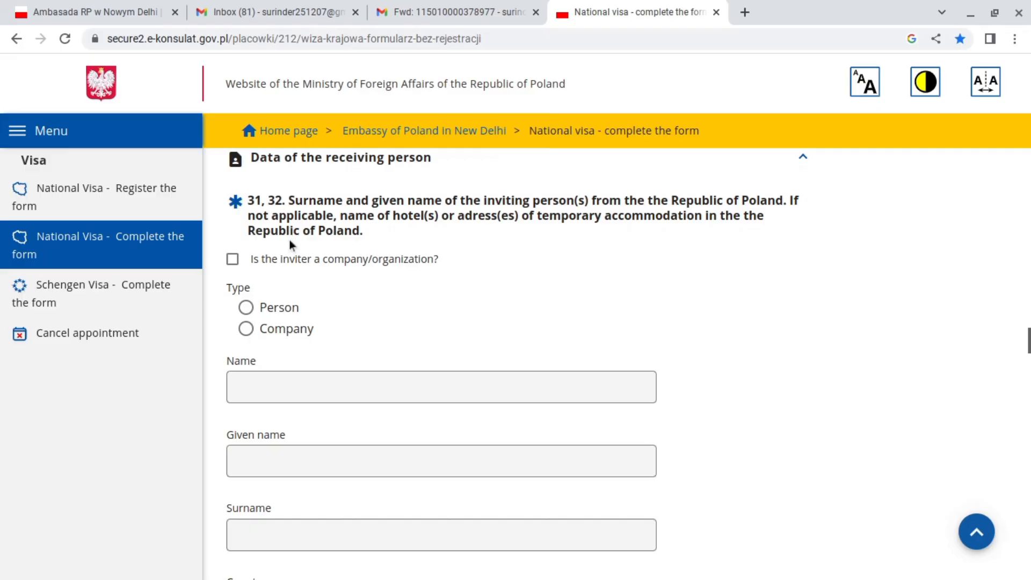
scroll(1026, 333, up, 3)
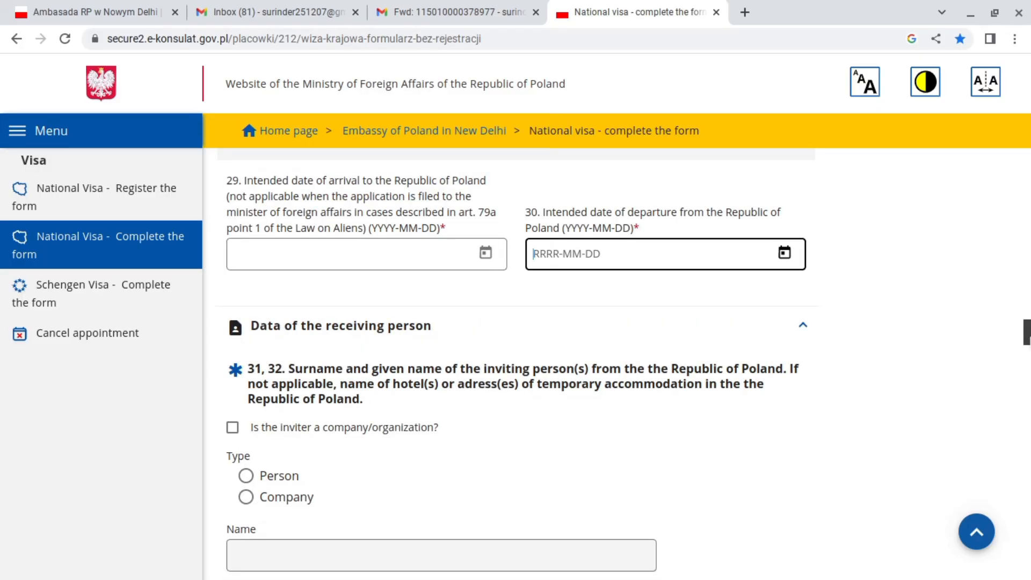
scroll(1026, 332, down, 20)
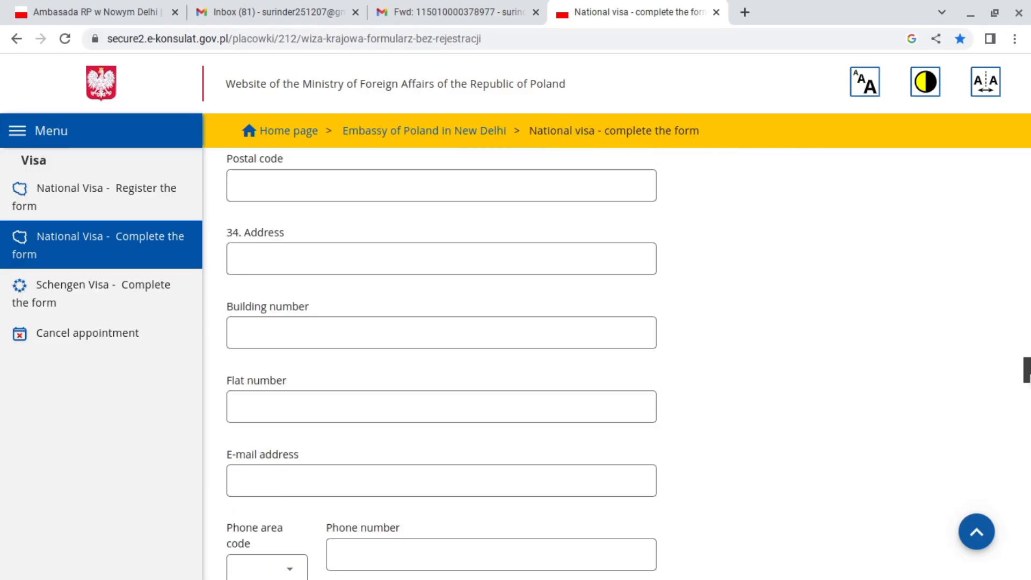
scroll(1026, 384, down, 5)
scroll(1025, 365, up, 20)
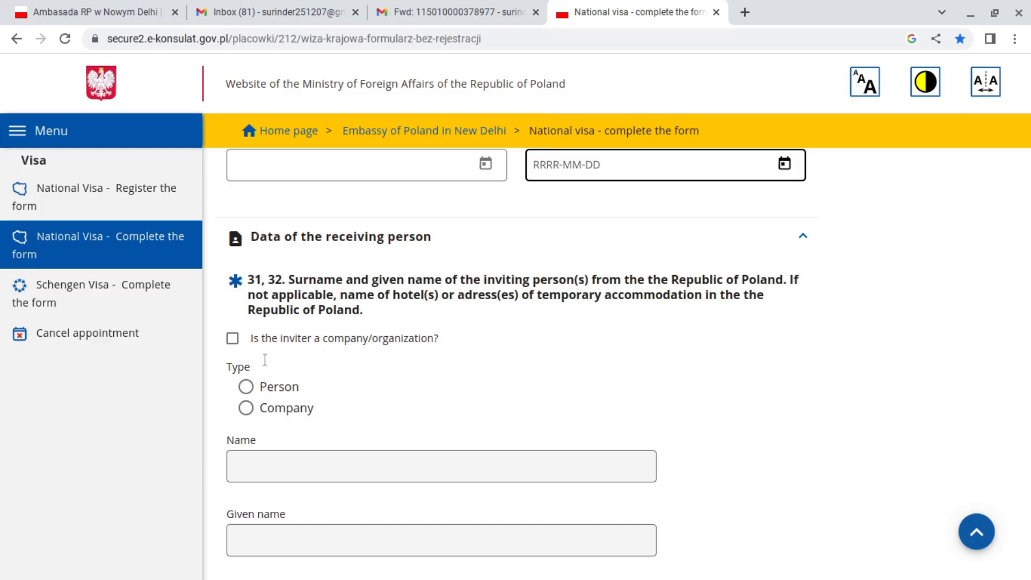
click(248, 410)
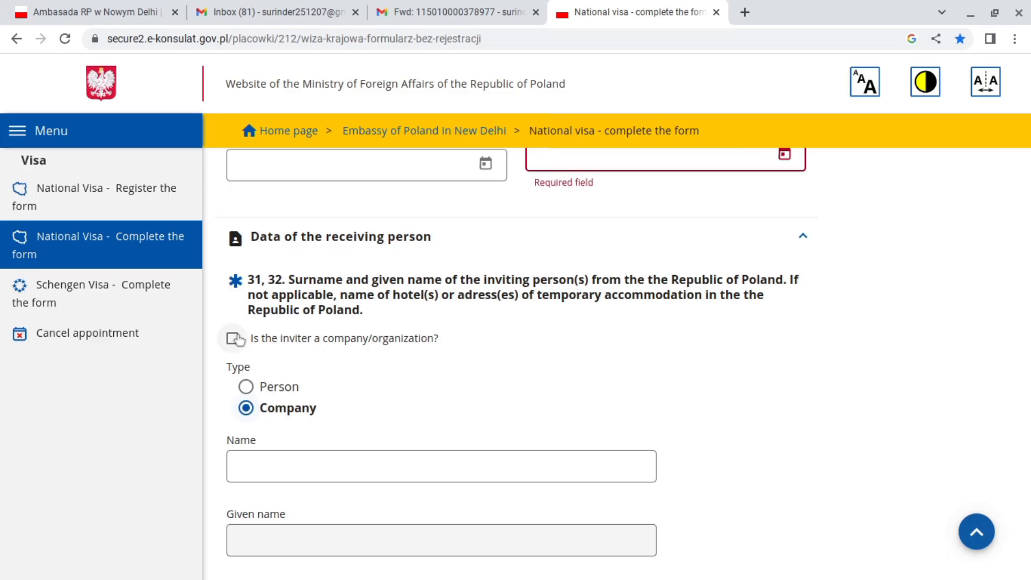
click(284, 343)
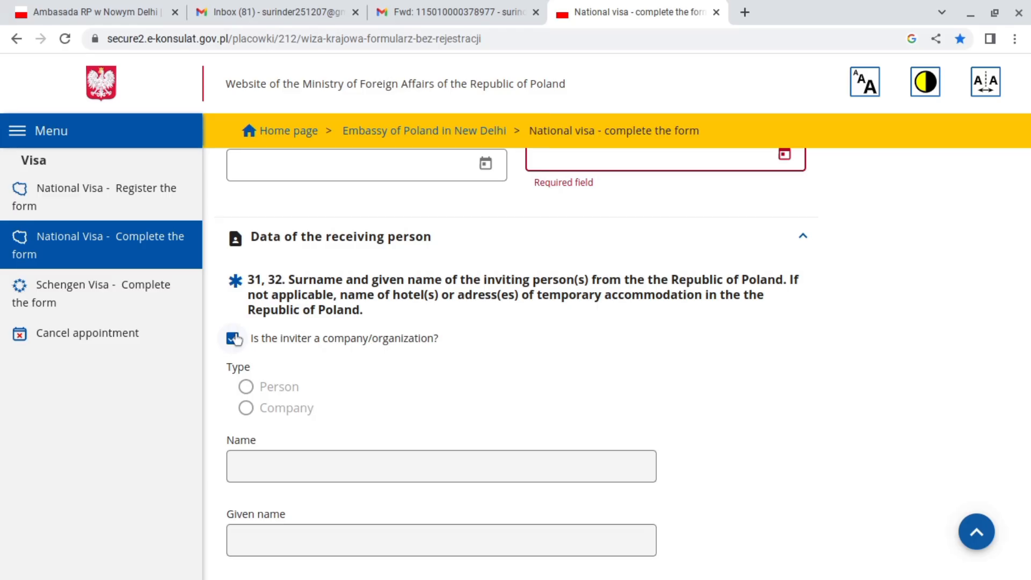
click(234, 339)
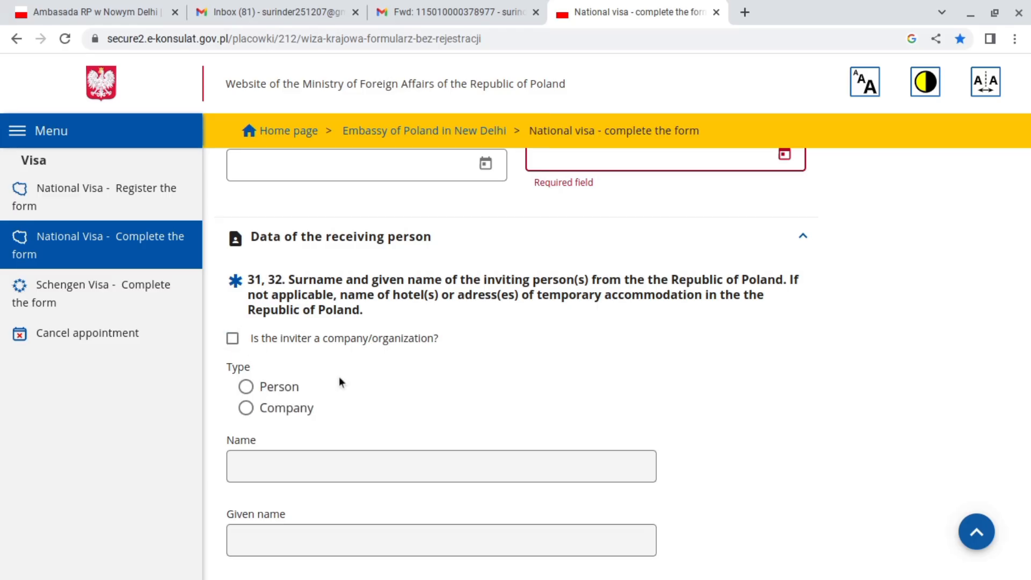
click(247, 407)
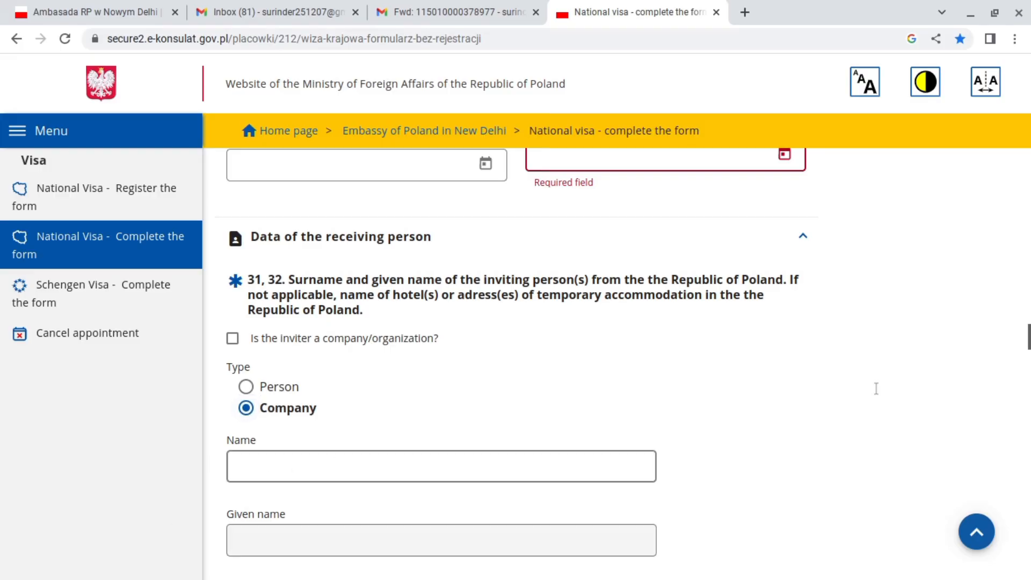
scroll(1025, 337, down, 1)
scroll(1026, 337, down, 4)
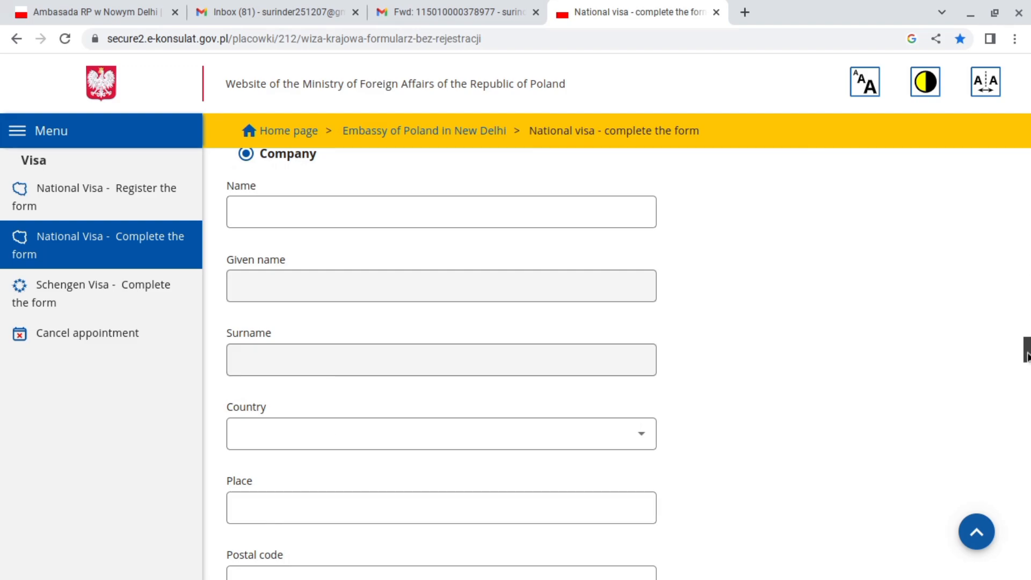
scroll(1027, 363, down, 2)
drag(1028, 364, 1026, 389)
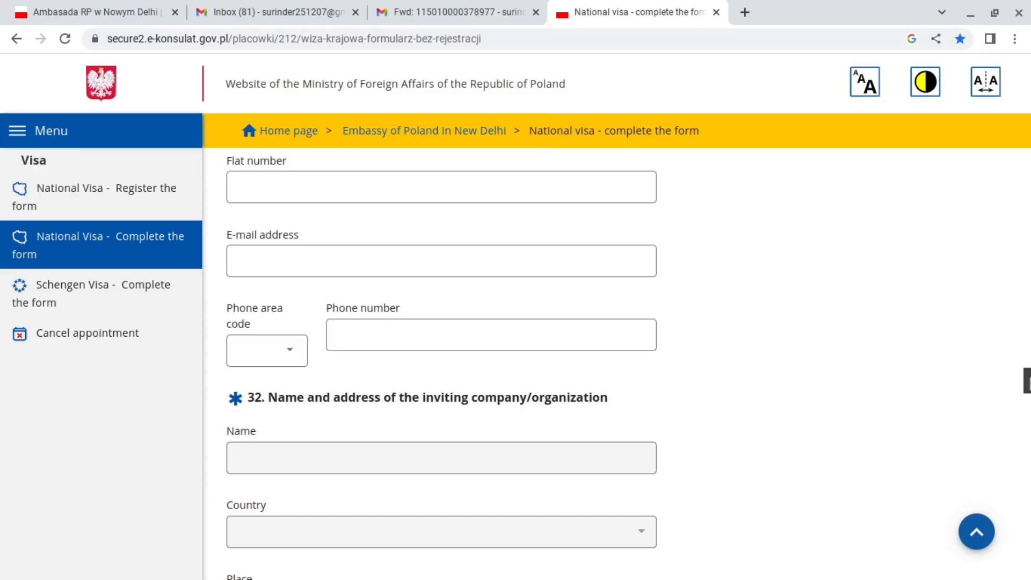
drag(1026, 388, 1026, 348)
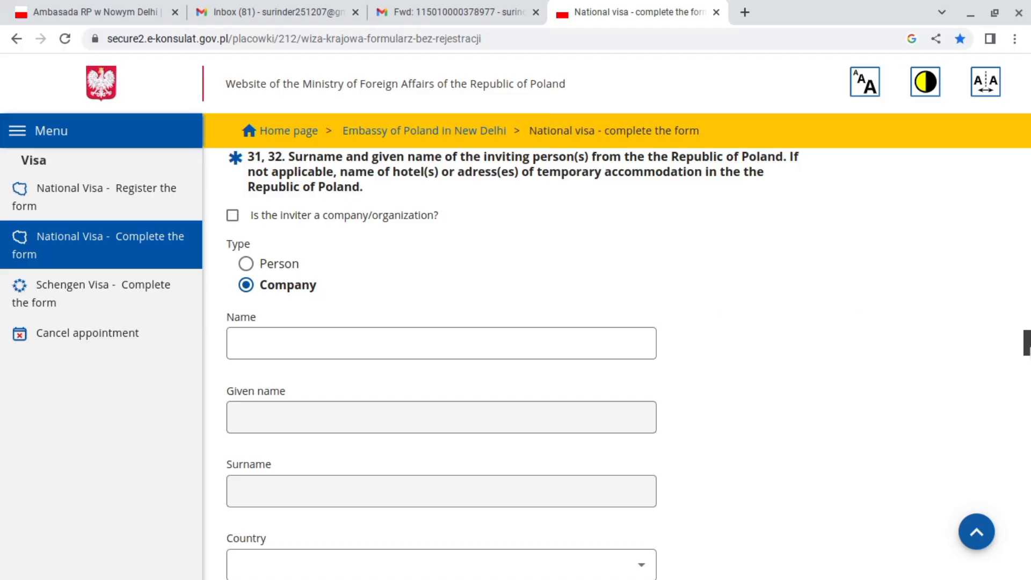
drag(1027, 346, 1025, 414)
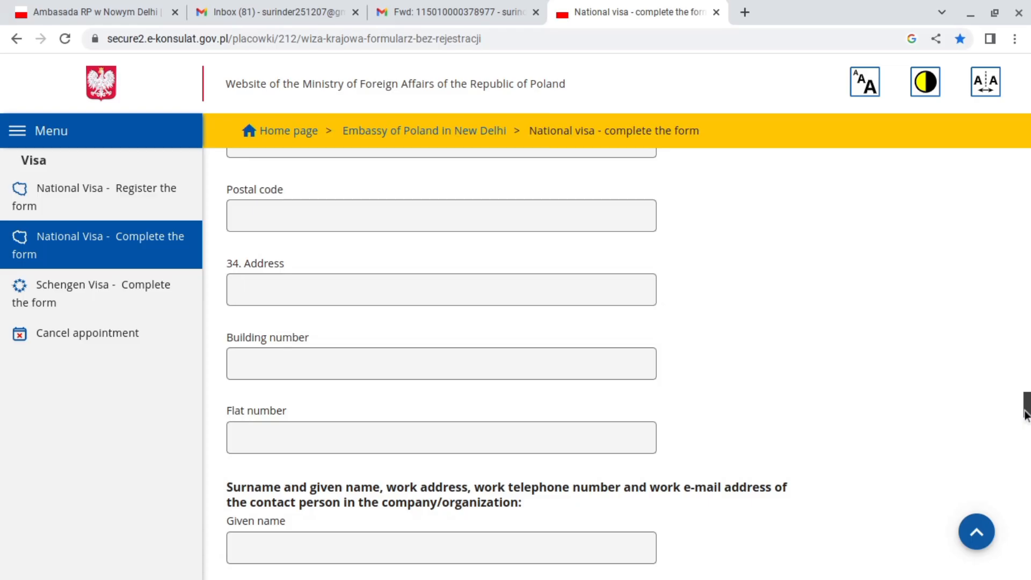
drag(1025, 414, 1025, 347)
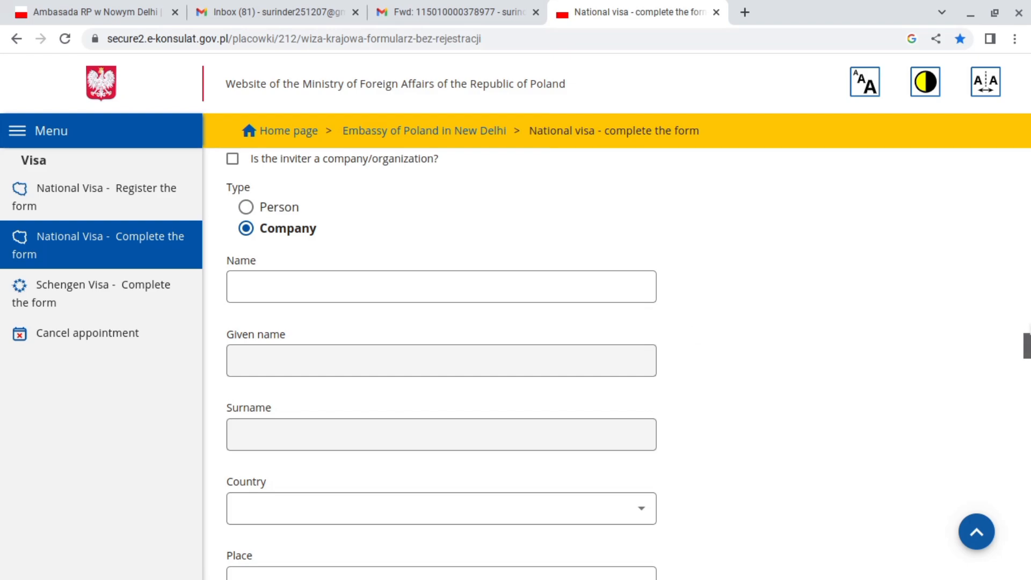
drag(1027, 346, 1026, 414)
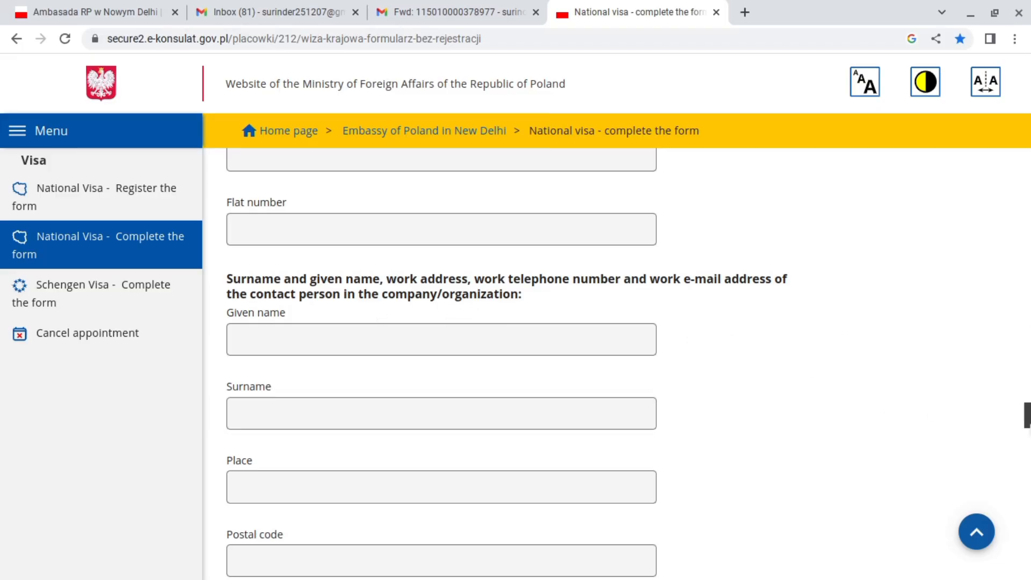
drag(1027, 414, 1027, 448)
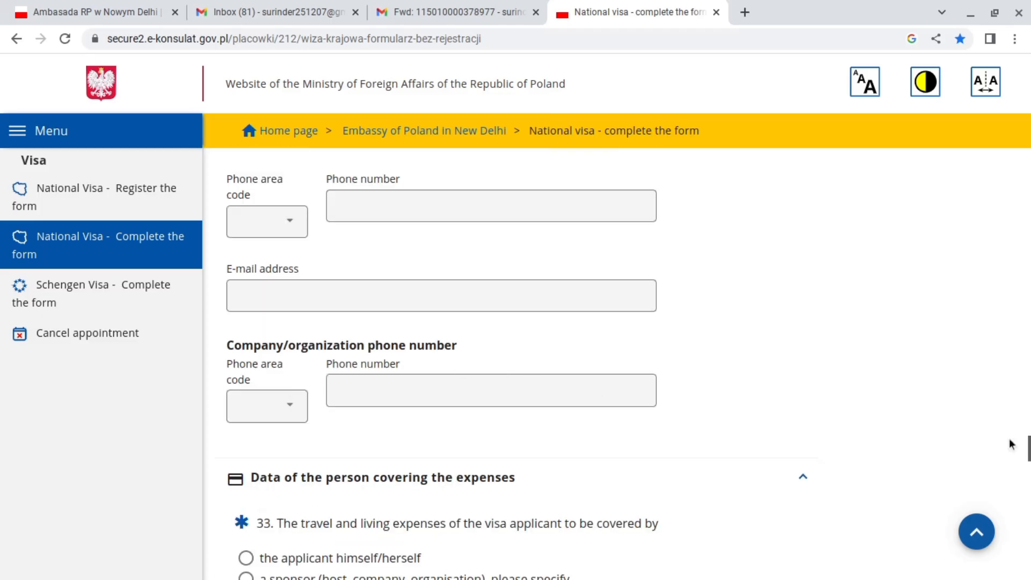
drag(1027, 449, 1026, 456)
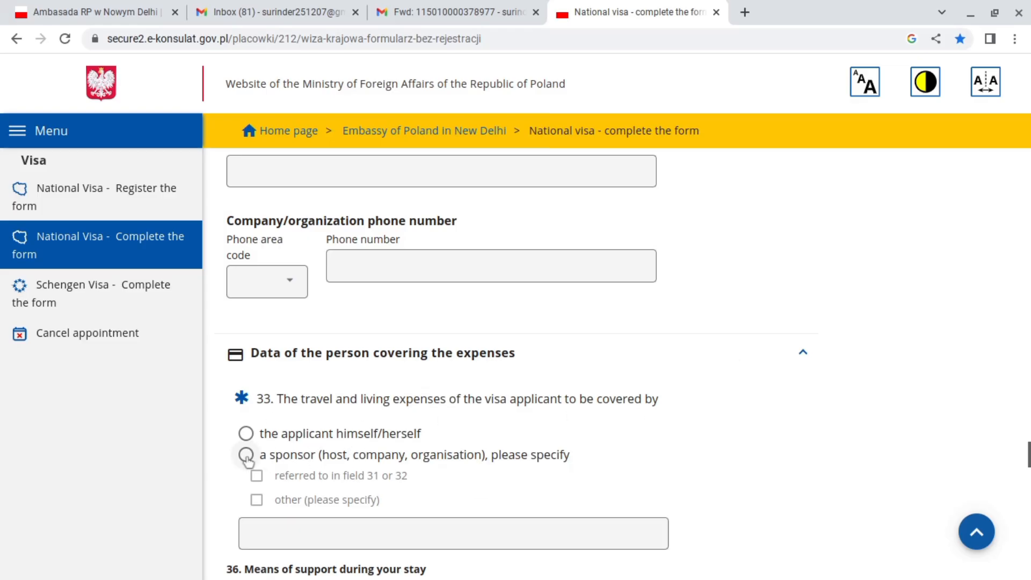
Set a field 31/32 sponsor covering accommodation, prepaid transport, all stay costs, plus other support.
click(530, 455)
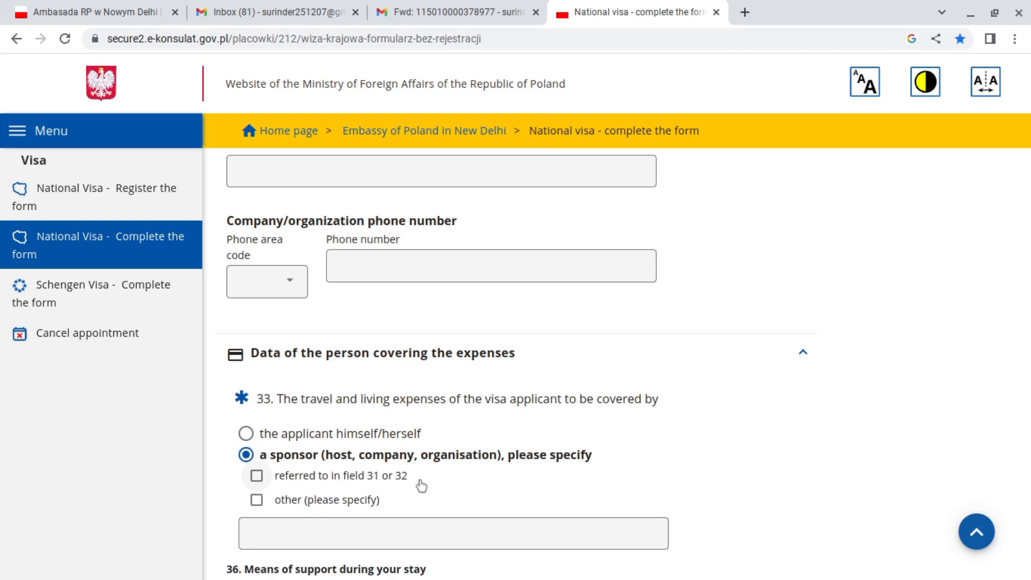
click(437, 483)
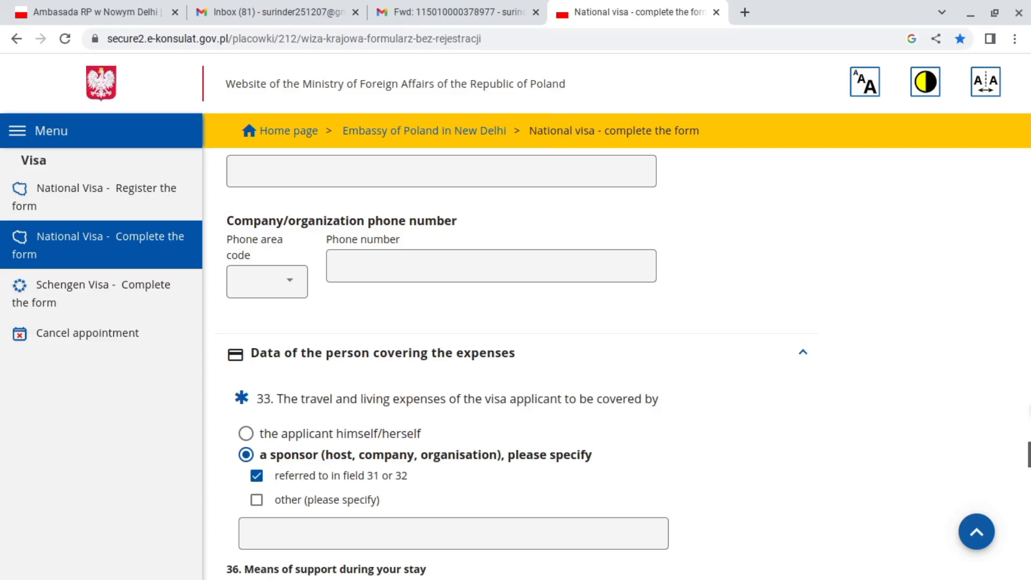
scroll(1027, 455, down, 5)
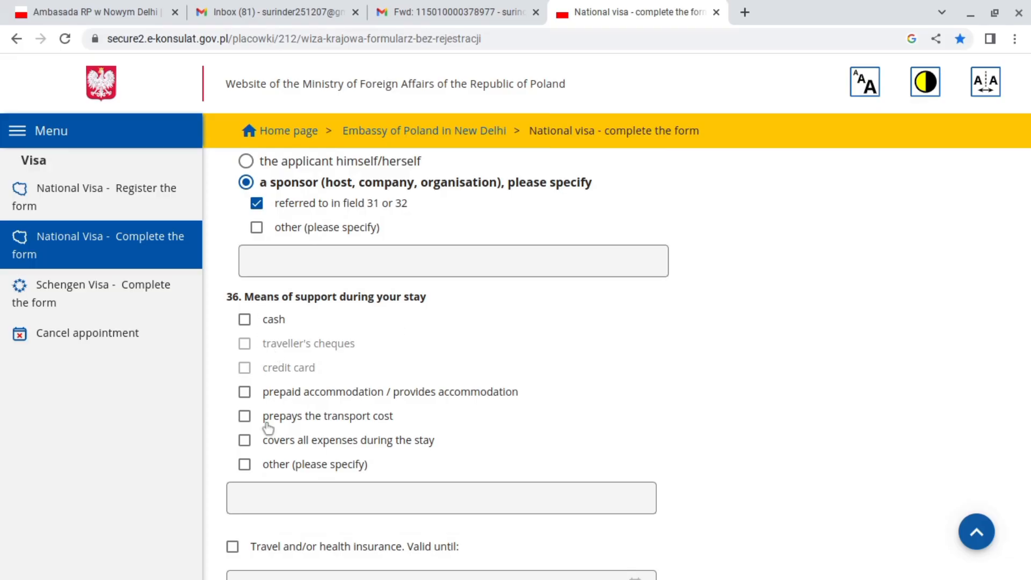
click(244, 392)
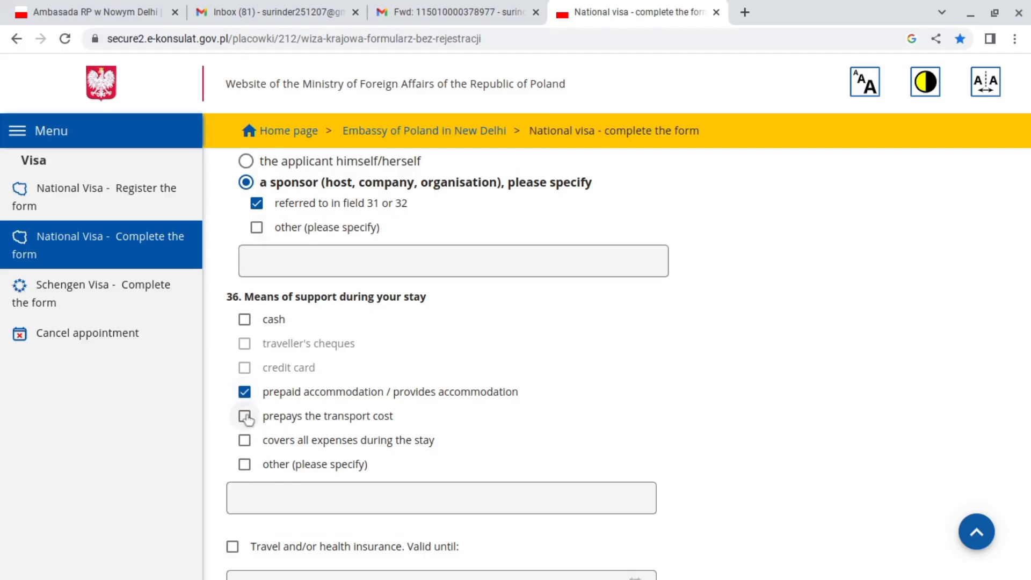
click(245, 416)
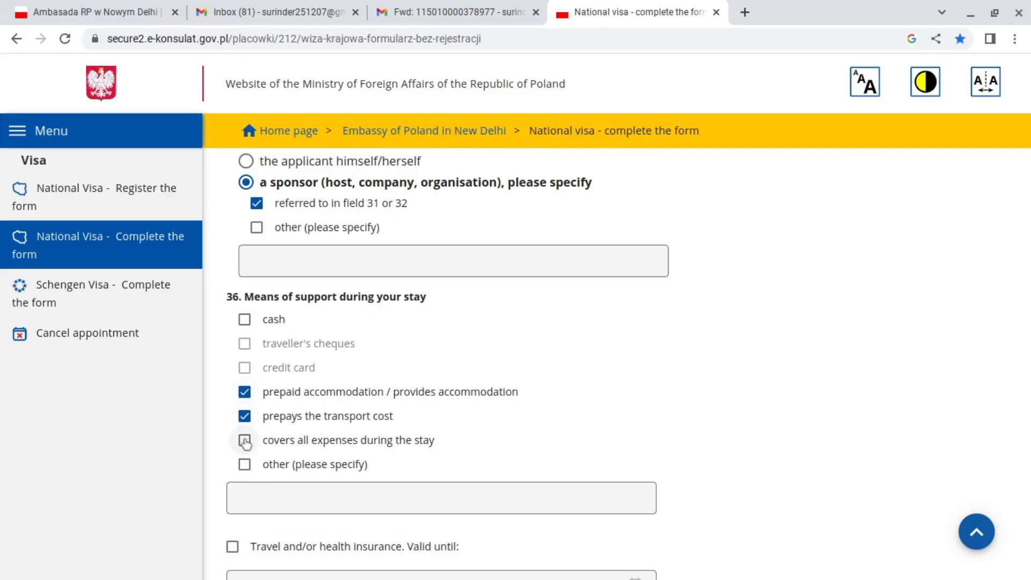
click(245, 440)
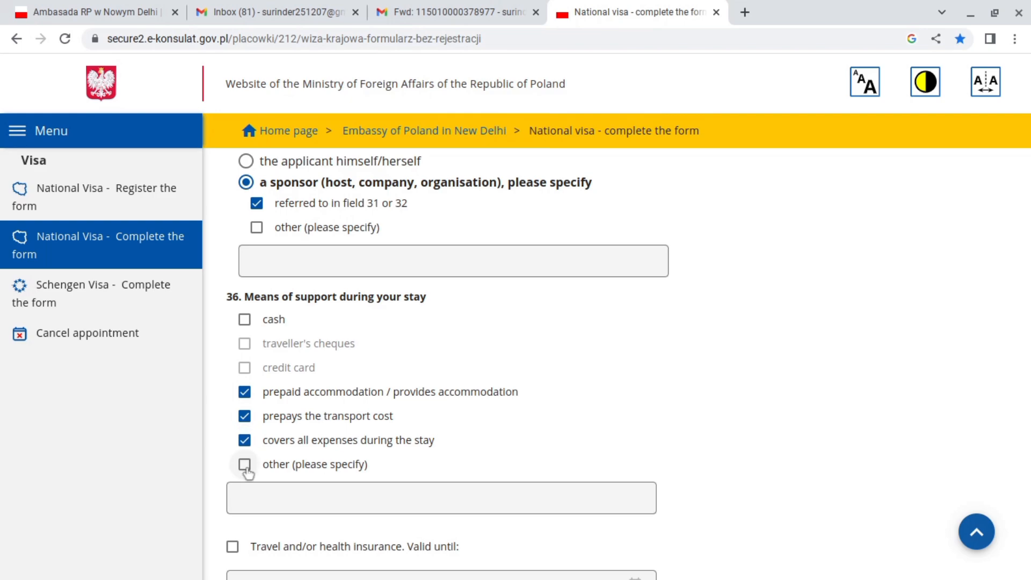
click(244, 465)
drag(1027, 469, 1027, 484)
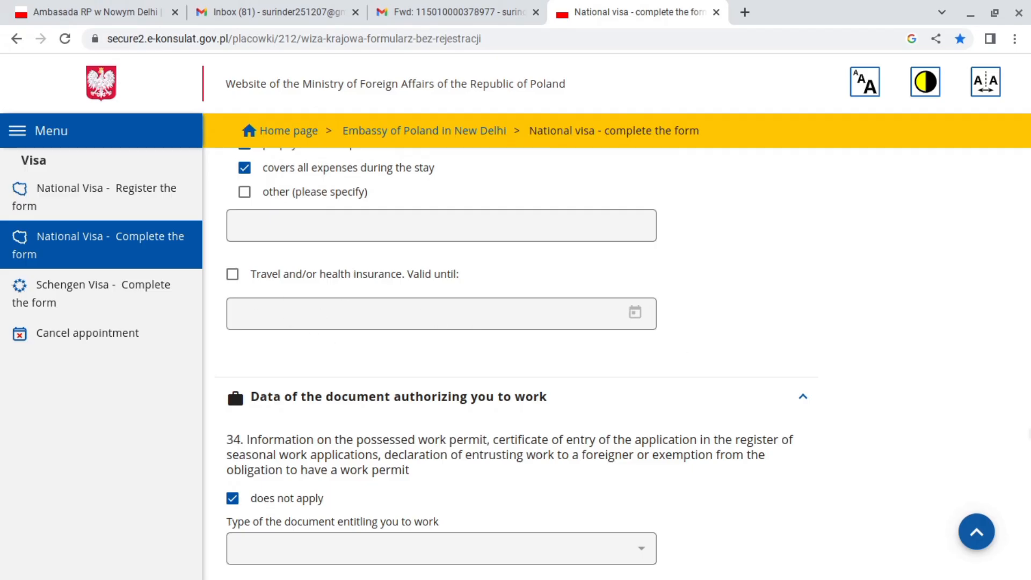
Tick 'does not apply' under EU citizen data, then move down to the Applicant's data declarations.
scroll(1028, 462, down, 3)
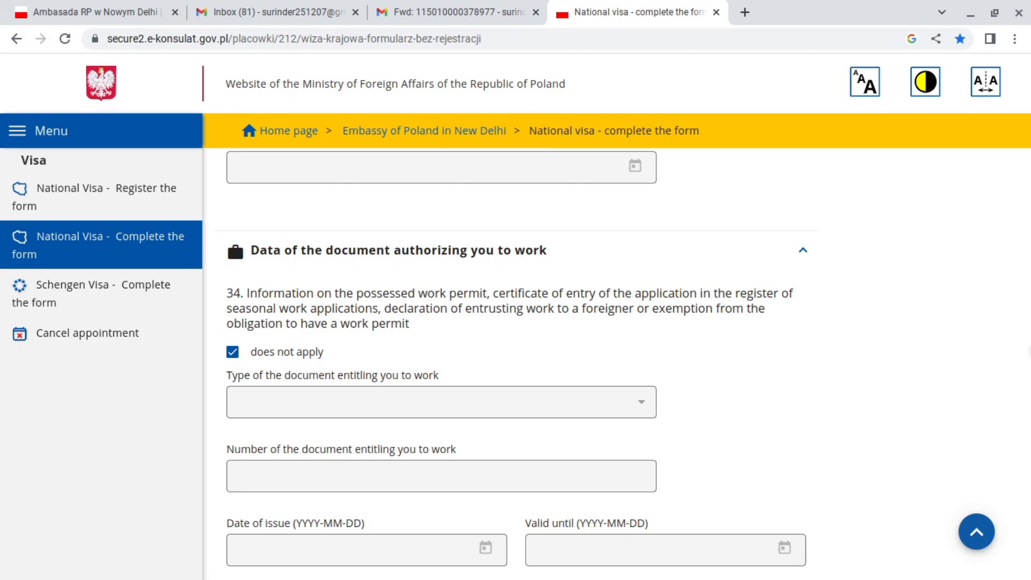
scroll(516, 349, down, 5)
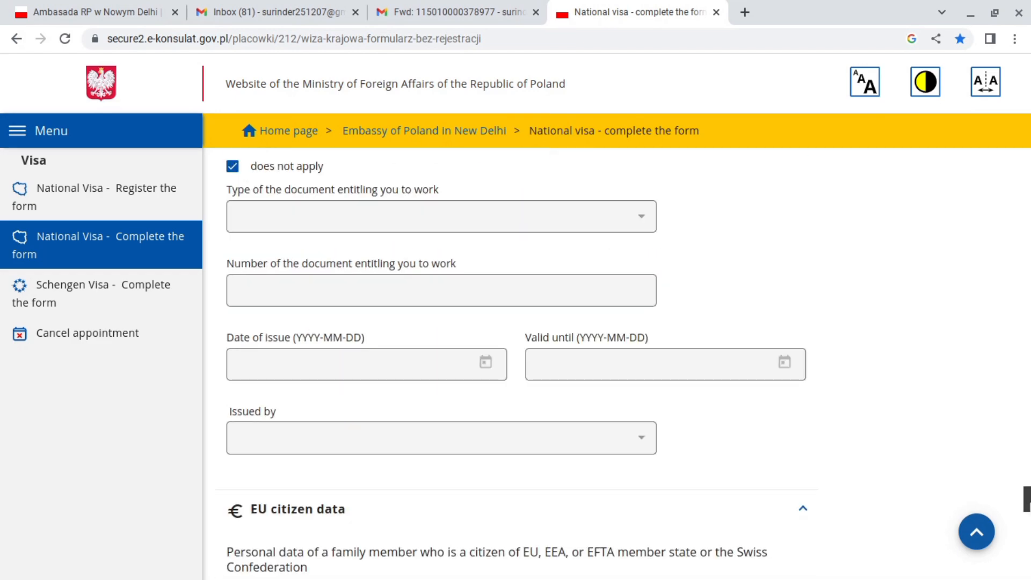
scroll(796, 402, down, 5)
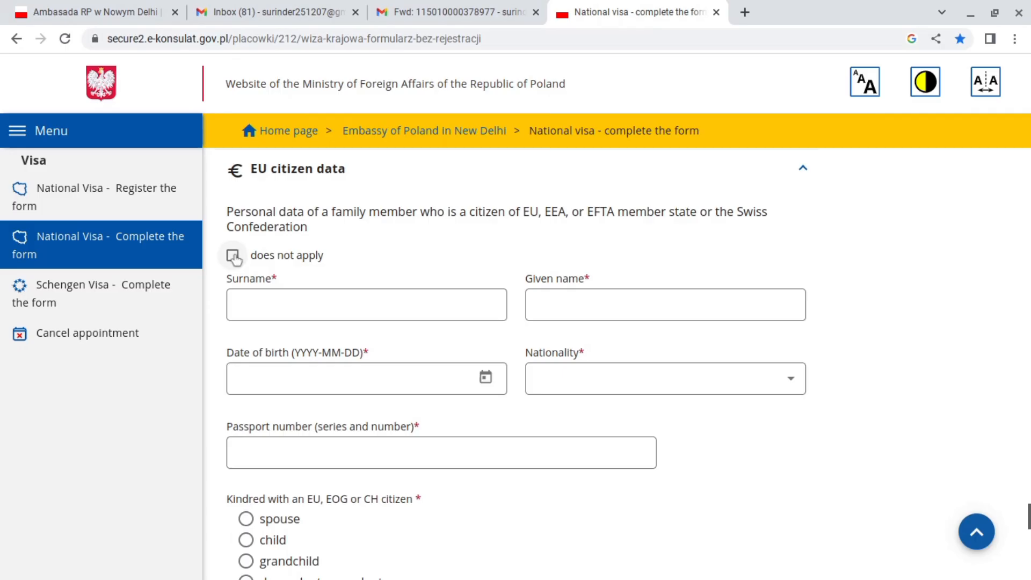
click(330, 268)
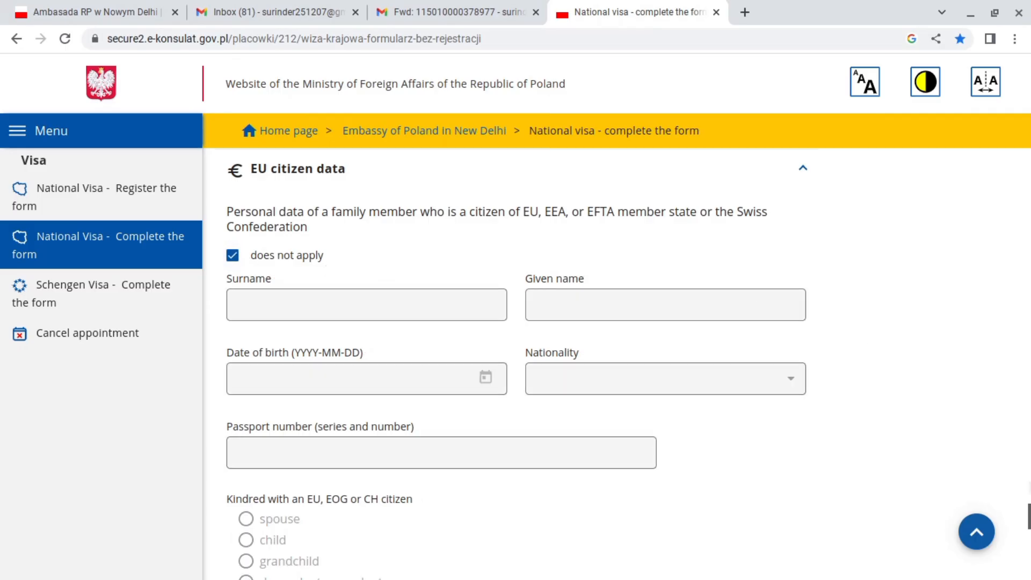
scroll(516, 365, down, 4)
scroll(553, 395, down, 2)
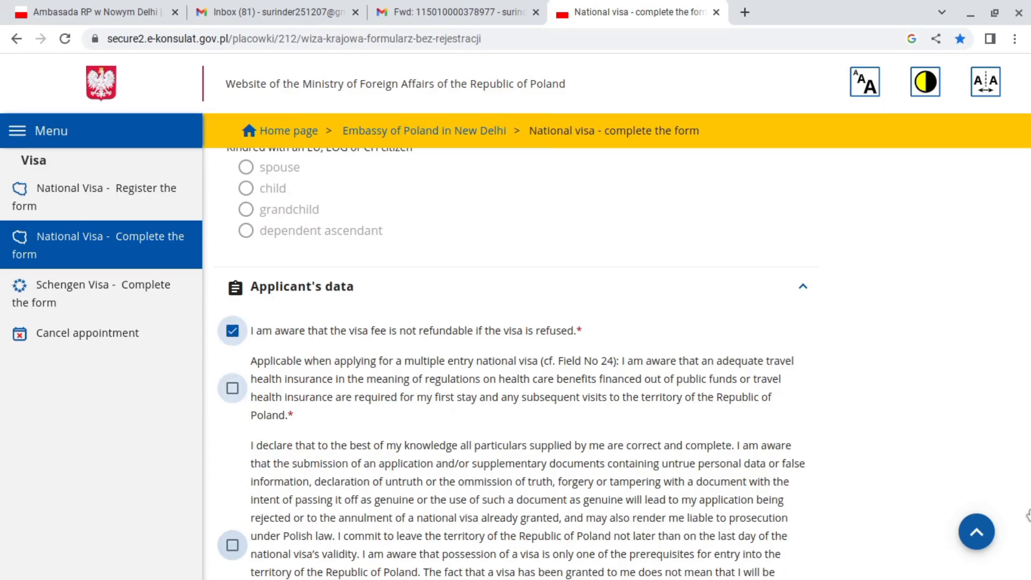
Scroll through the Applicant's data passport fields down to the particulars declaration and GDPR consent.
drag(1028, 536, 1028, 553)
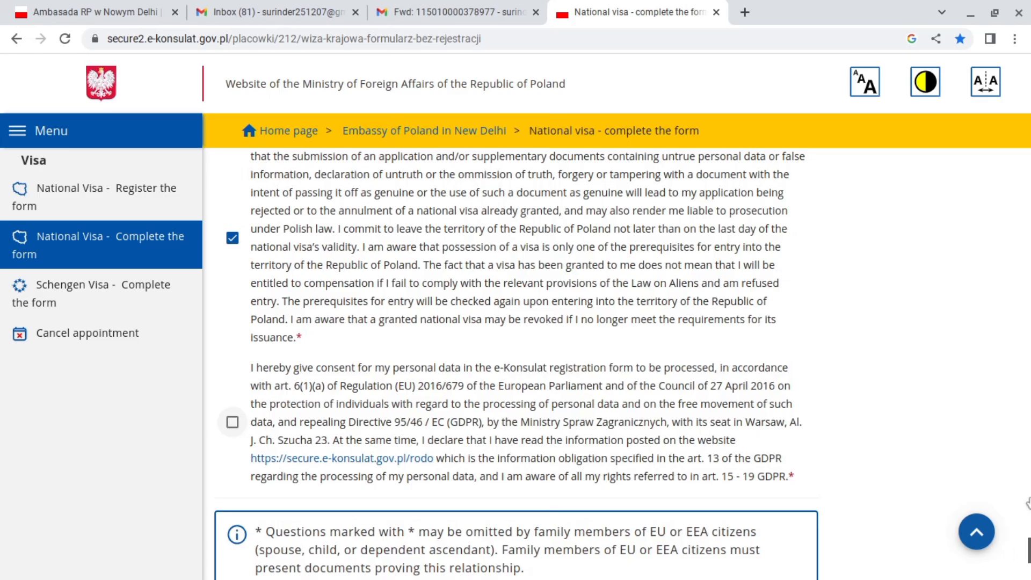
drag(1028, 553, 925, 157)
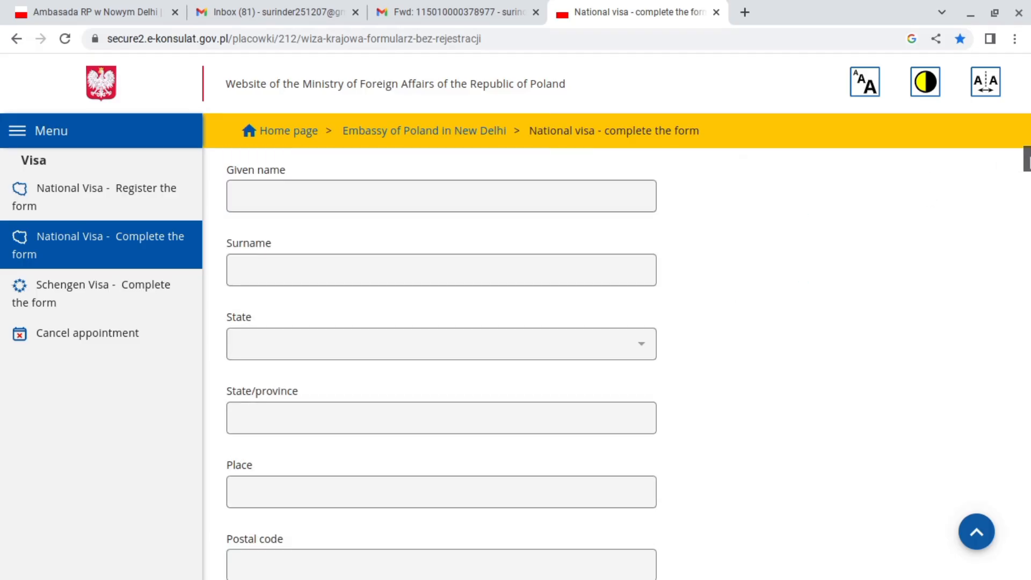
drag(1027, 158, 1025, 131)
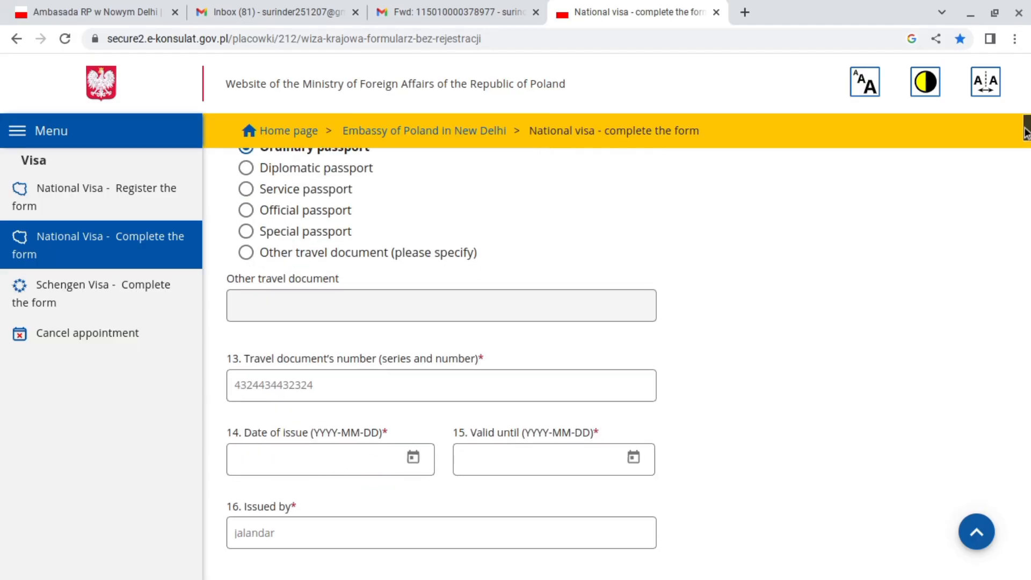
drag(1025, 131, 1025, 566)
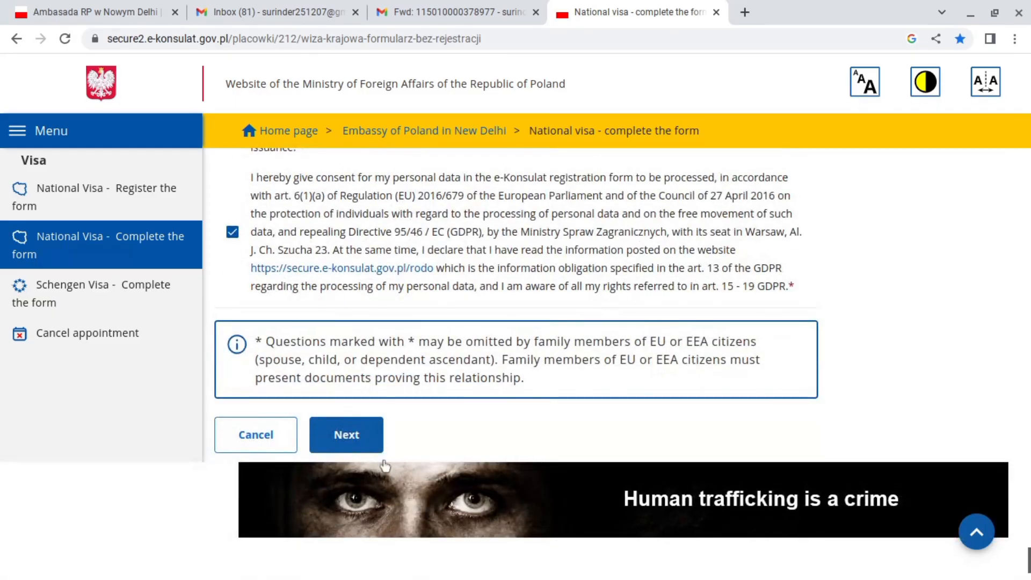
Submit the form with Next, which raises the 'Form validation errors occurred' alert.
click(342, 436)
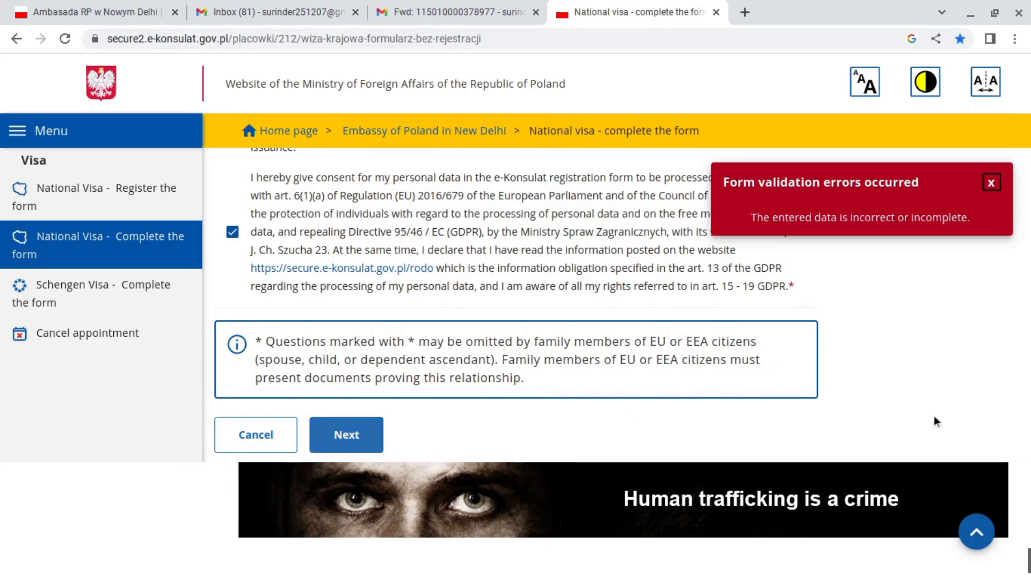